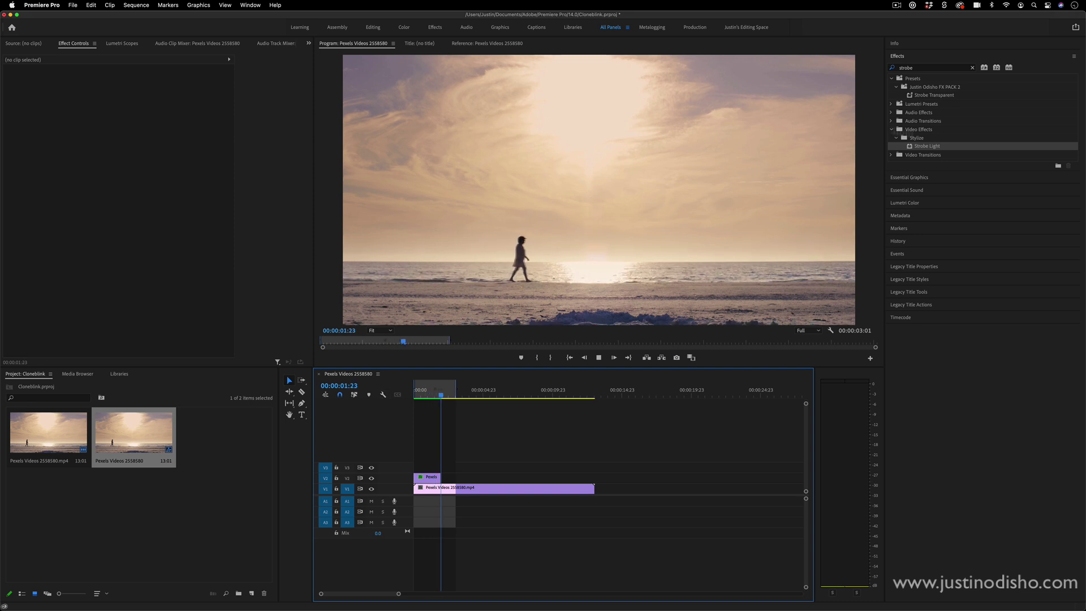
# - Duplicate the beach clip from V1 onto V2, directly above the original
pyautogui.press('space')
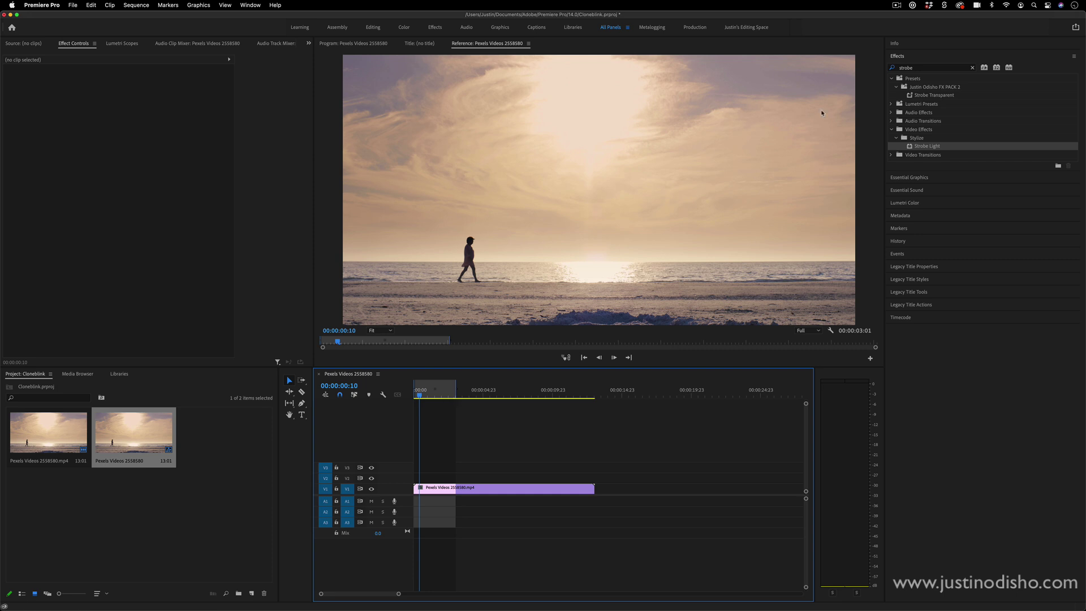
pyautogui.moveTo(418, 394)
pyautogui.mouseDown()
pyautogui.moveTo(497, 400)
pyautogui.moveTo(427, 399)
pyautogui.mouseUp()
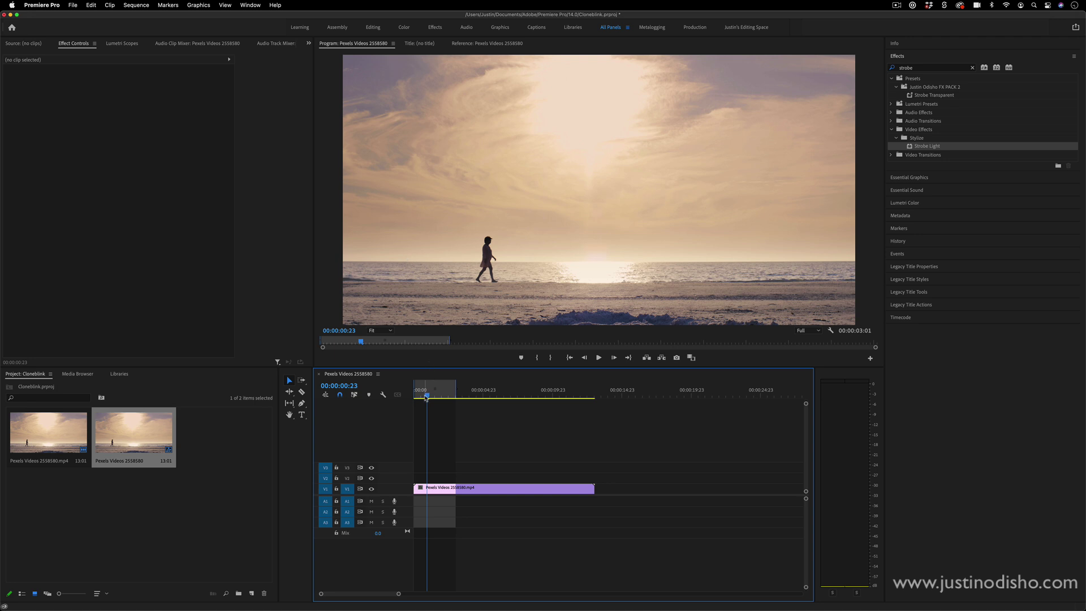
pyautogui.moveTo(427, 396); pyautogui.dragTo(447, 398)
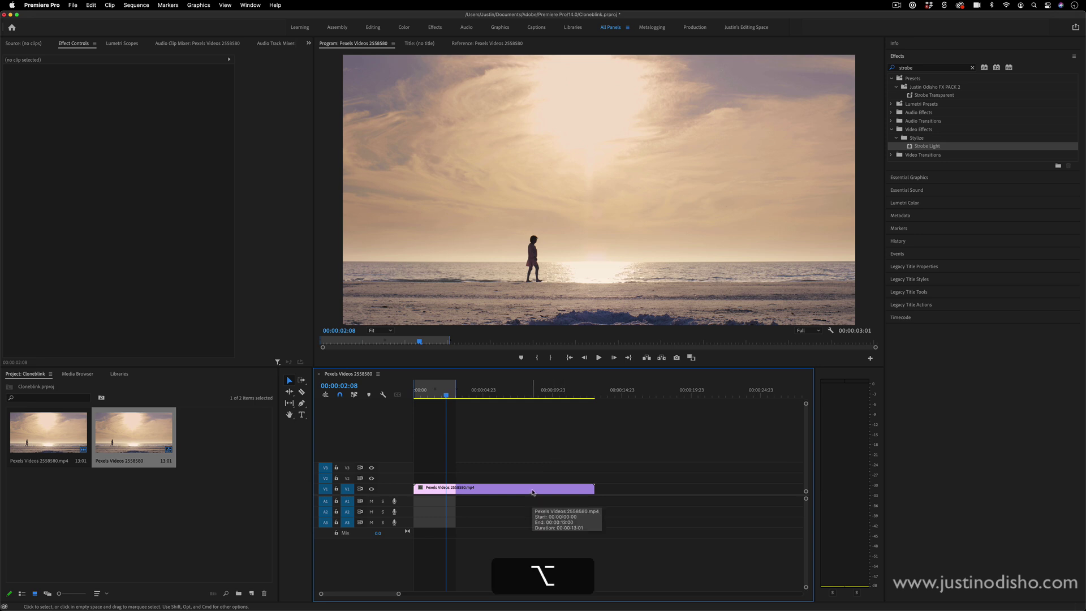
pyautogui.moveTo(518, 491); pyautogui.dragTo(517, 477)
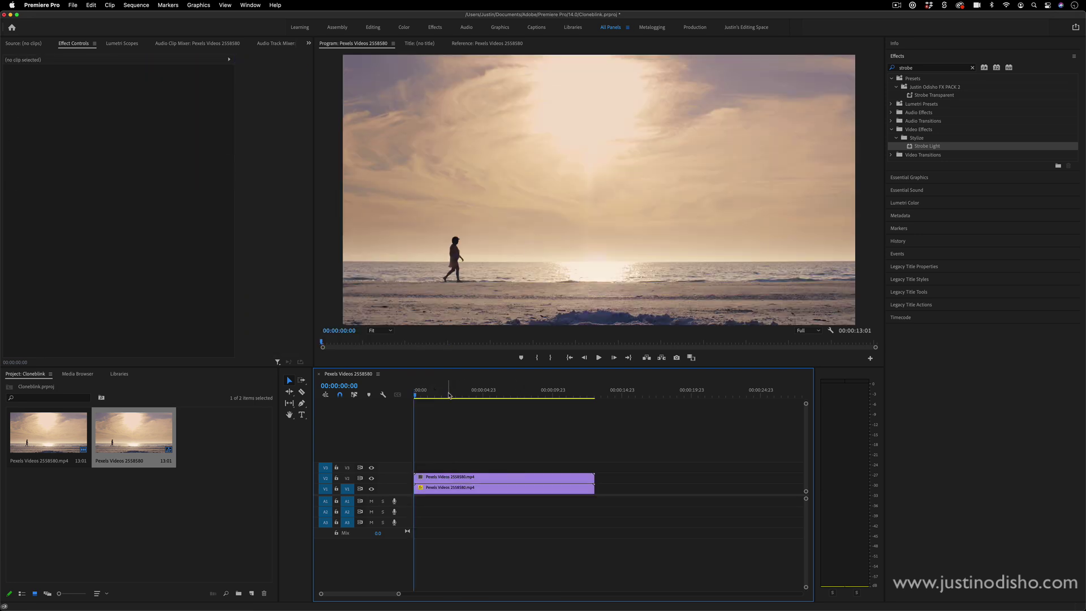
# - Trim the start of the V2 clip to about 00:00:06:02 and move the clip to the beginning of the sequence
pyautogui.moveTo(446, 395); pyautogui.dragTo(492, 399)
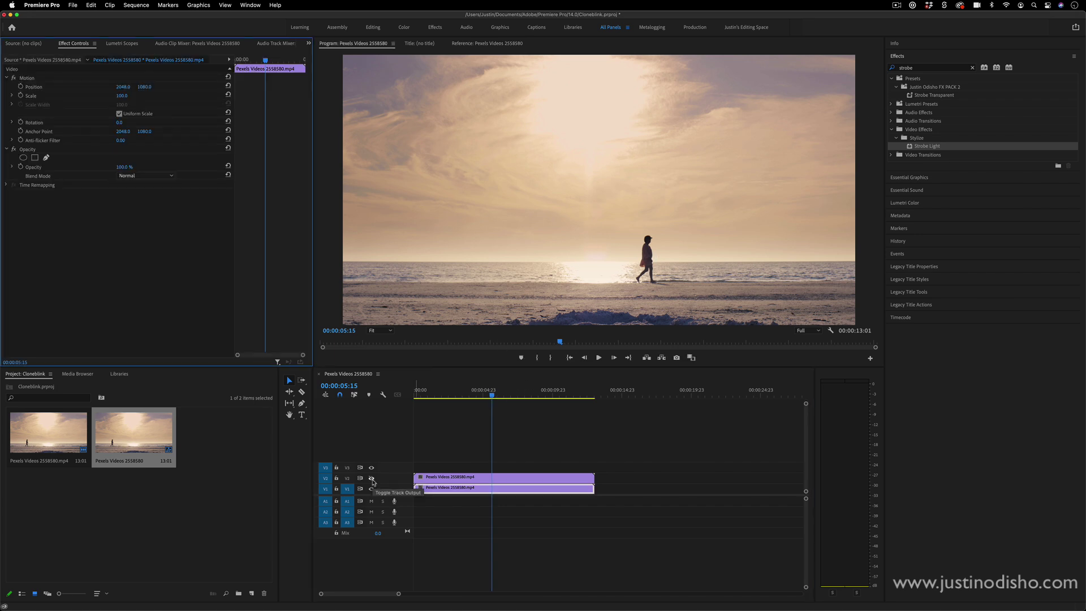
pyautogui.click(371, 479)
pyautogui.click(425, 390)
pyautogui.click(499, 394)
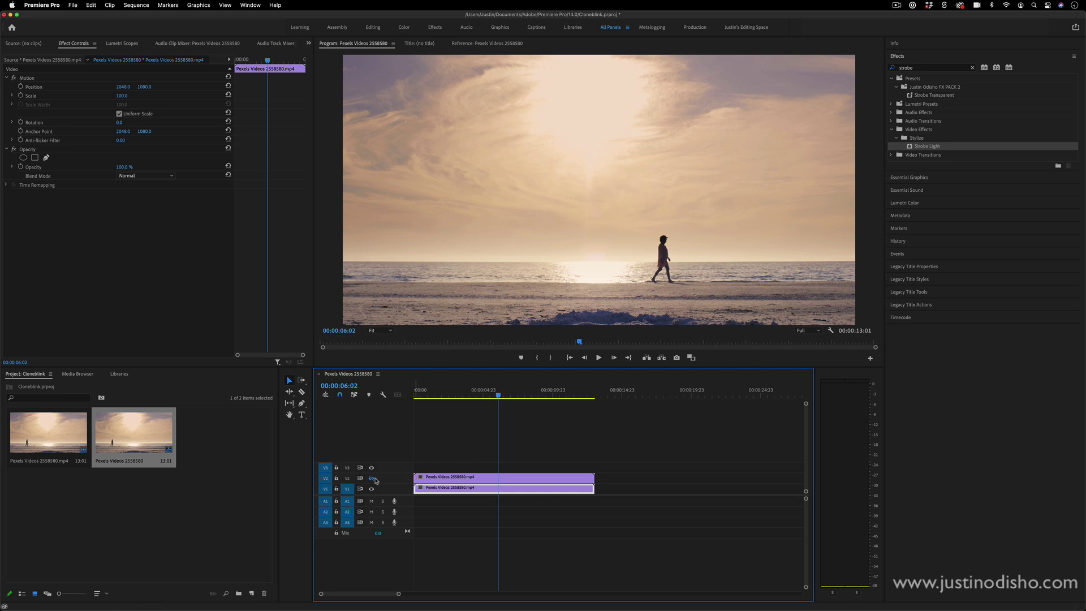
pyautogui.moveTo(414, 477); pyautogui.dragTo(455, 480)
# - Go to 00:00:00:23 and toggle the V2 track output to compare the walker's position in both clips
pyautogui.click(427, 396)
pyautogui.click(372, 478)
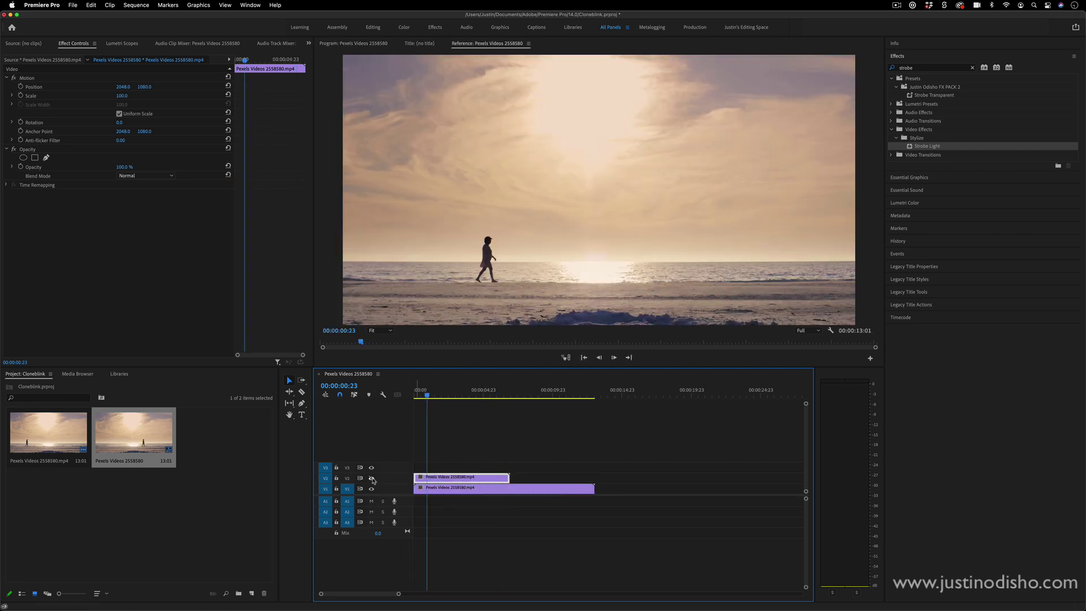
pyautogui.click(371, 478)
pyautogui.click(372, 478)
pyautogui.click(372, 478)
pyautogui.click(372, 478)
pyautogui.click(372, 478)
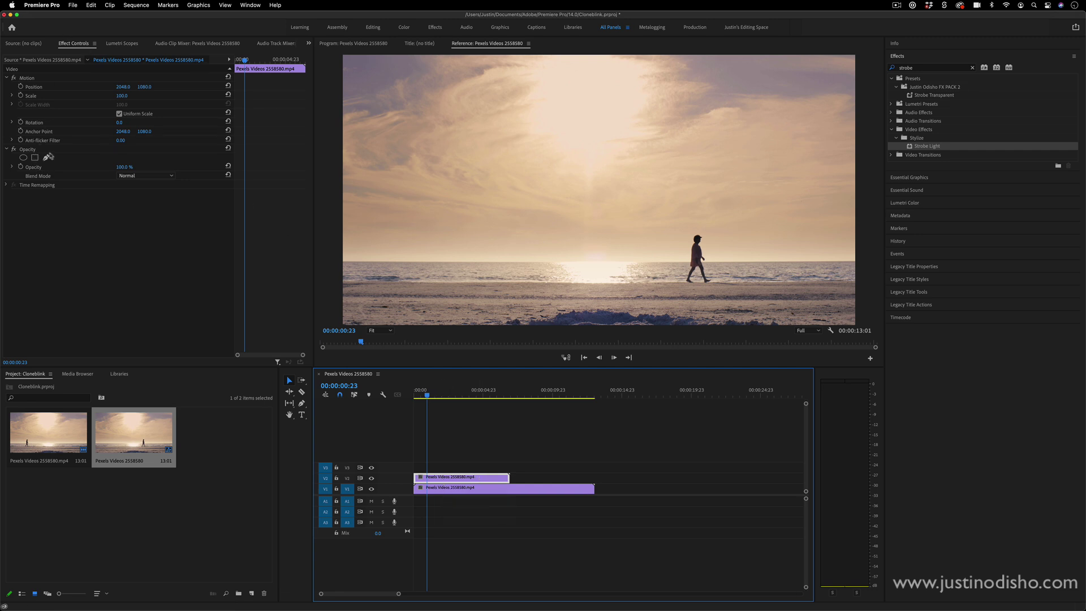
# - Add an opacity mask to the V2 clip and place it around the walker near the frame's right side
pyautogui.click(47, 157)
pyautogui.click(542, 247)
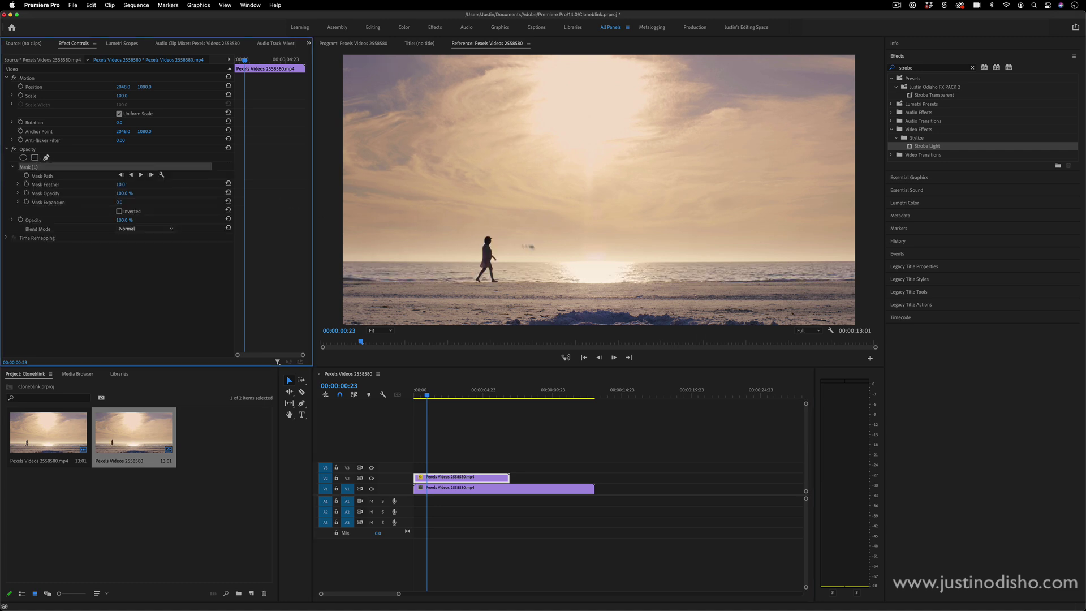
pyautogui.click(365, 44)
pyautogui.moveTo(599, 184)
pyautogui.mouseDown()
pyautogui.moveTo(661, 243)
pyautogui.moveTo(699, 252)
pyautogui.mouseUp()
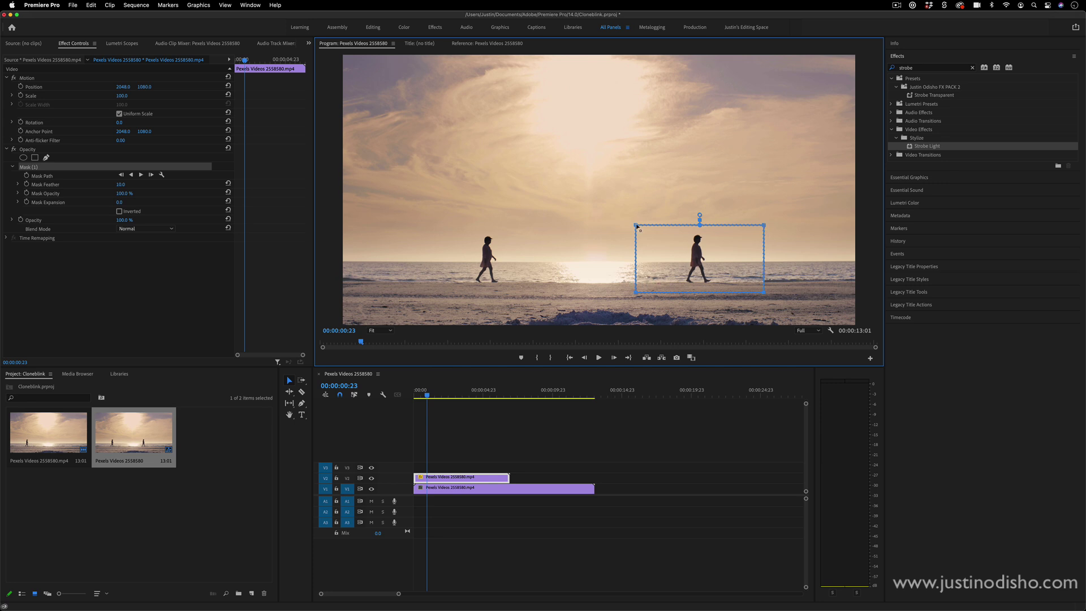
# - Pull the mask's four corners in close around the walker and increase the mask feather
pyautogui.moveTo(638, 226); pyautogui.dragTo(689, 228)
pyautogui.moveTo(638, 295); pyautogui.dragTo(682, 290)
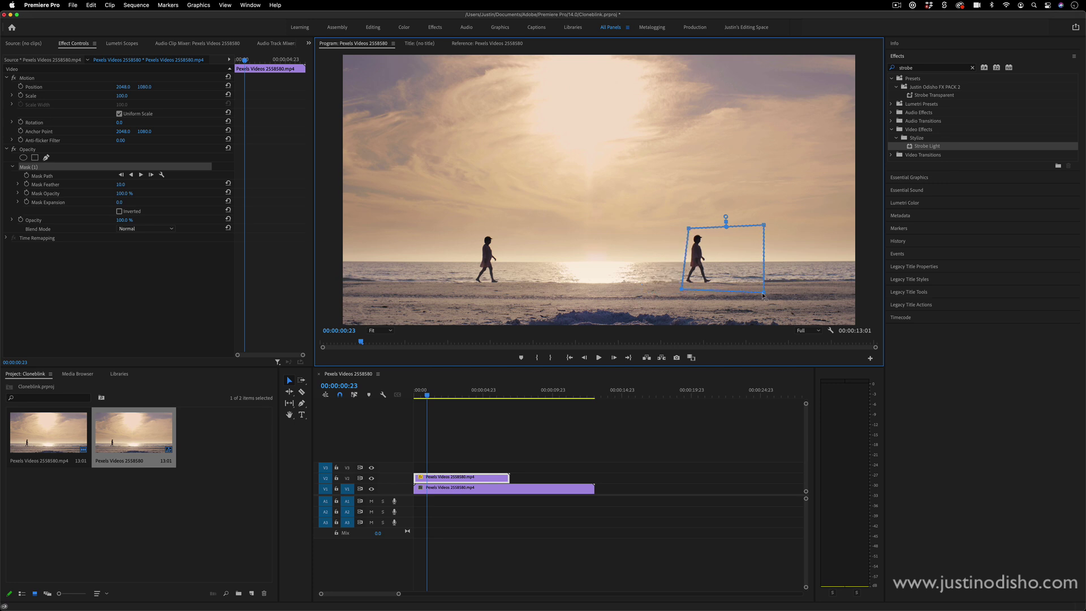
pyautogui.moveTo(764, 294); pyautogui.dragTo(716, 289)
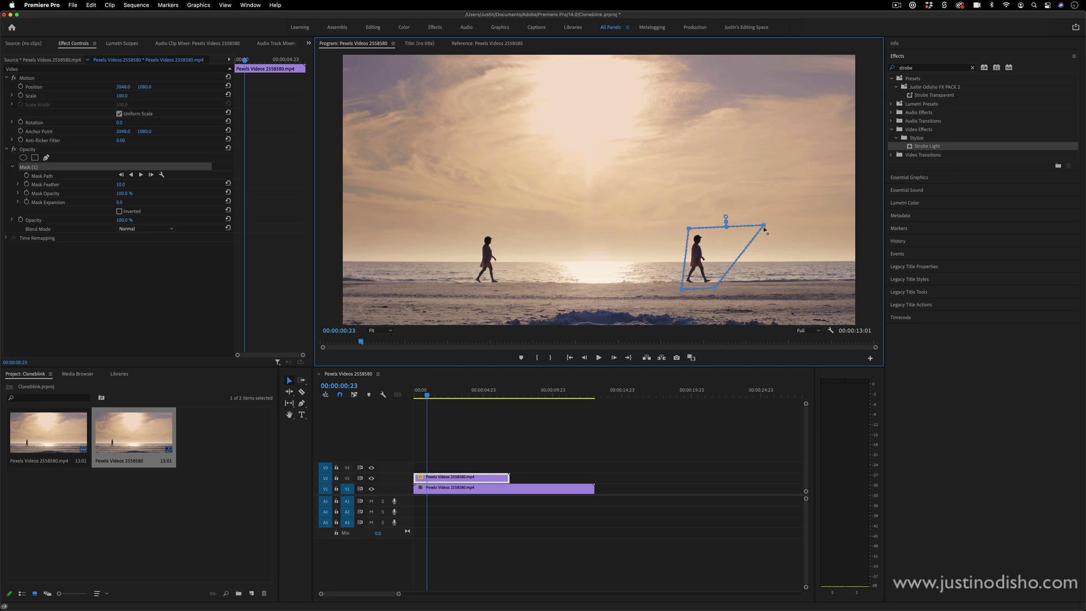
pyautogui.moveTo(764, 227); pyautogui.dragTo(710, 229)
pyautogui.moveTo(121, 185); pyautogui.dragTo(146, 185)
# - Trim the end of the masked V2 clip to about 00:00:02:00
pyautogui.moveTo(427, 395); pyautogui.dragTo(427, 394)
pyautogui.press('space')
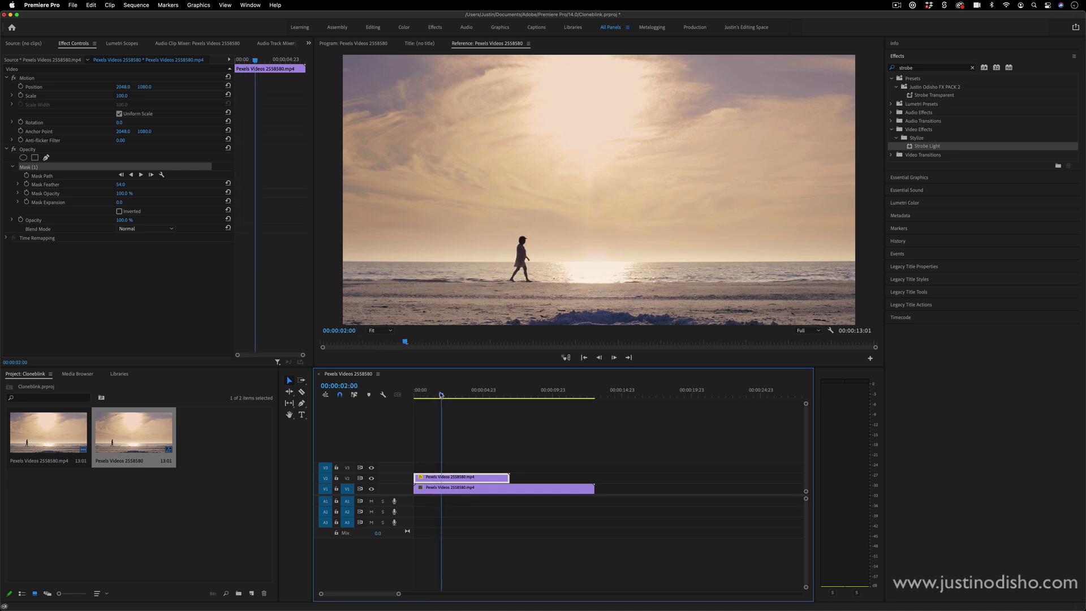
pyautogui.click(441, 394)
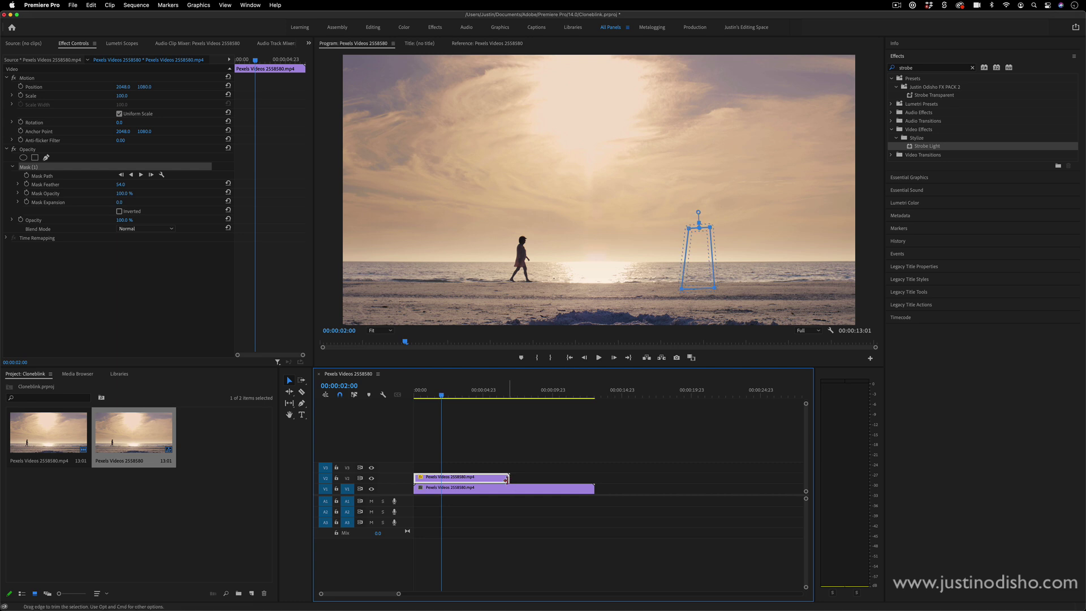
pyautogui.moveTo(507, 478); pyautogui.dragTo(440, 478)
# - Turn on Mask Path keyframing at the V2 clip's first frame and move the mask over the walker
pyautogui.click(439, 394)
pyautogui.moveTo(439, 394); pyautogui.dragTo(426, 398)
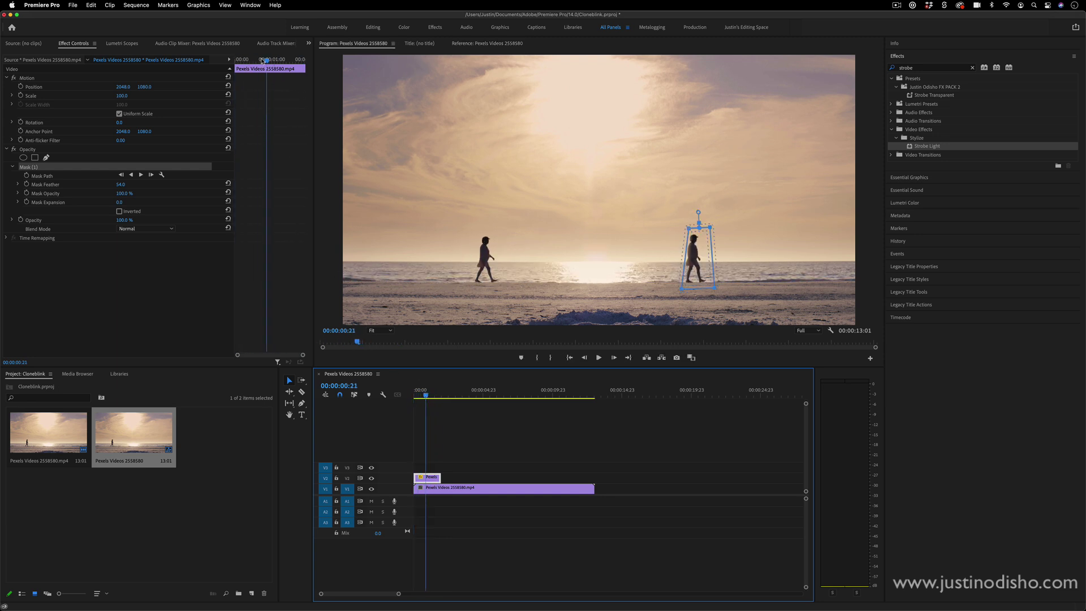
pyautogui.moveTo(262, 59); pyautogui.dragTo(236, 60)
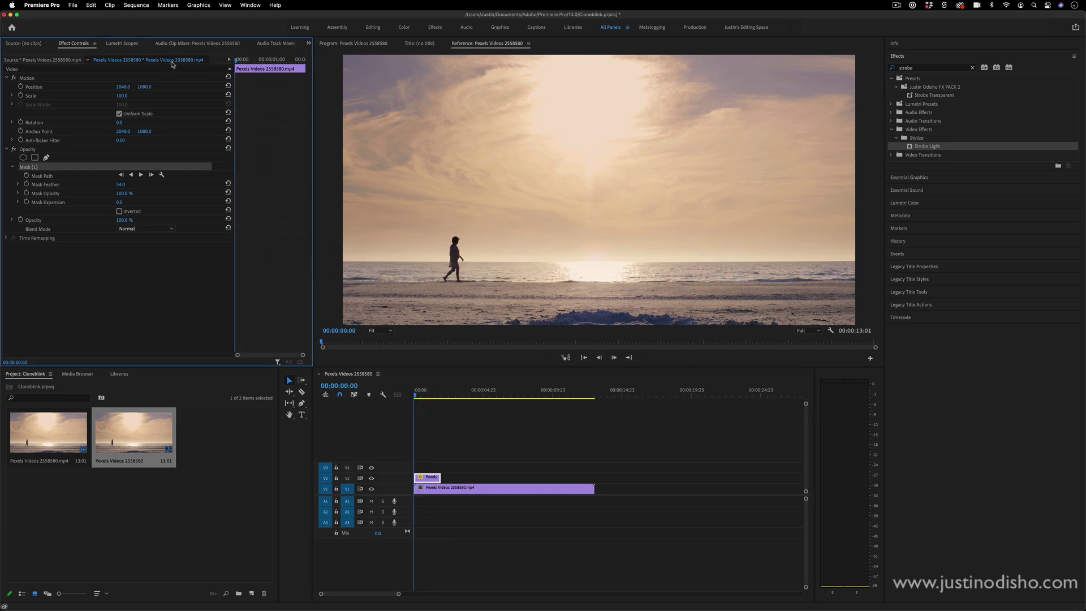
pyautogui.click(27, 176)
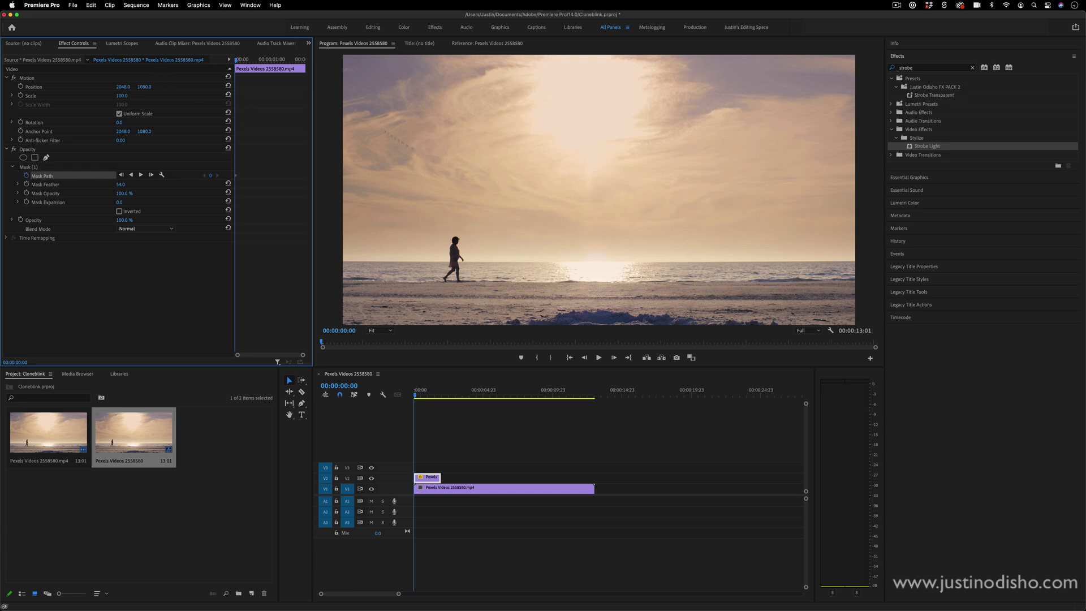
pyautogui.click(425, 478)
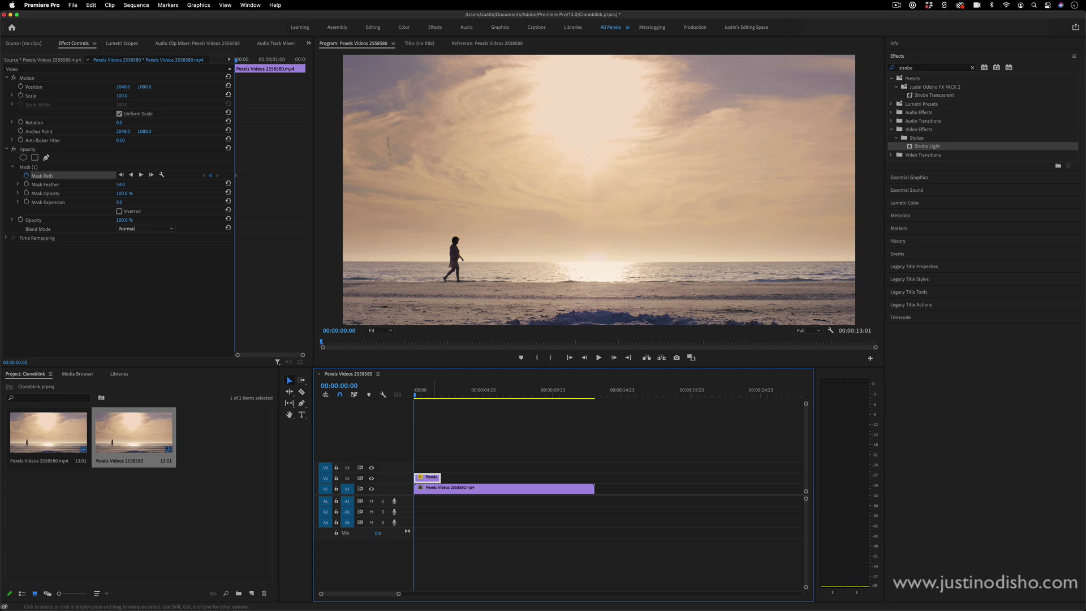
pyautogui.click(30, 168)
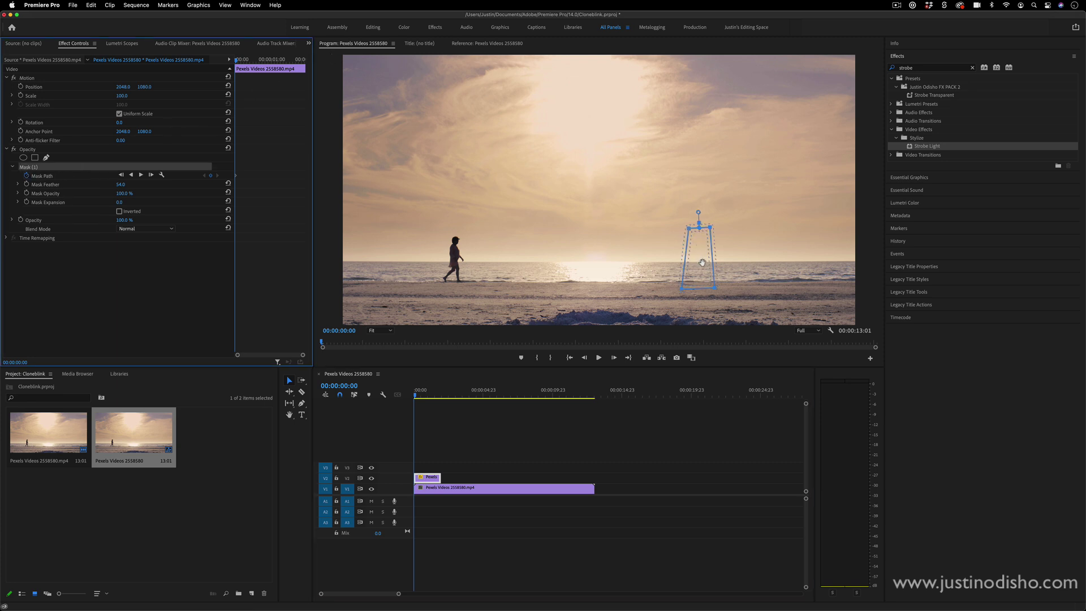
pyautogui.moveTo(702, 262)
pyautogui.mouseDown()
pyautogui.moveTo(658, 262)
pyautogui.moveTo(668, 261)
pyautogui.mouseUp()
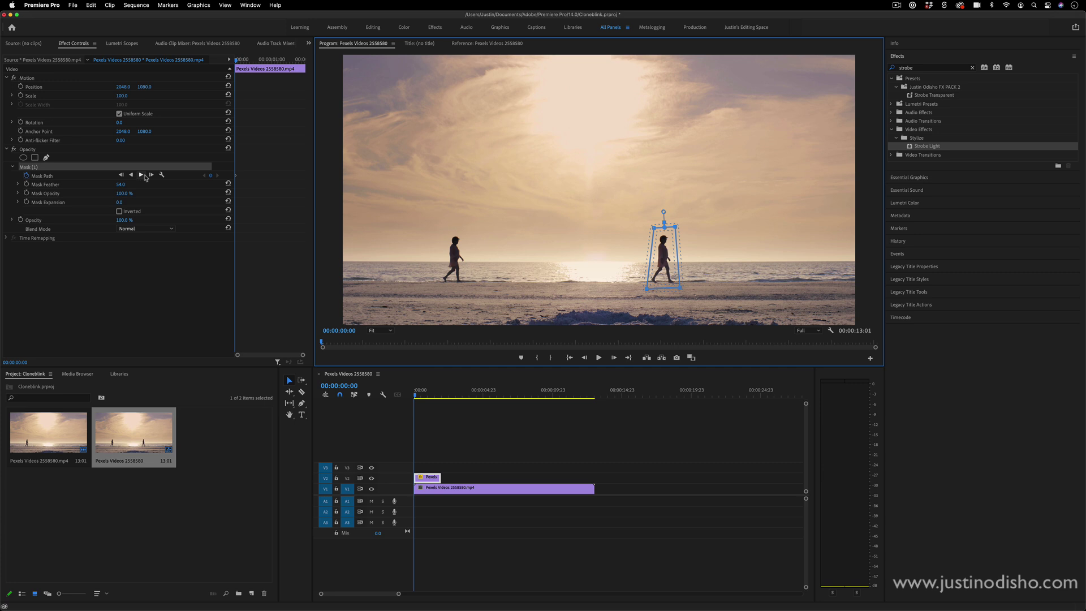
# - Add Mask Path keyframes at 00:00:00:21, further along and at the clip's end, moving the mask to follow the walker
pyautogui.click(152, 175)
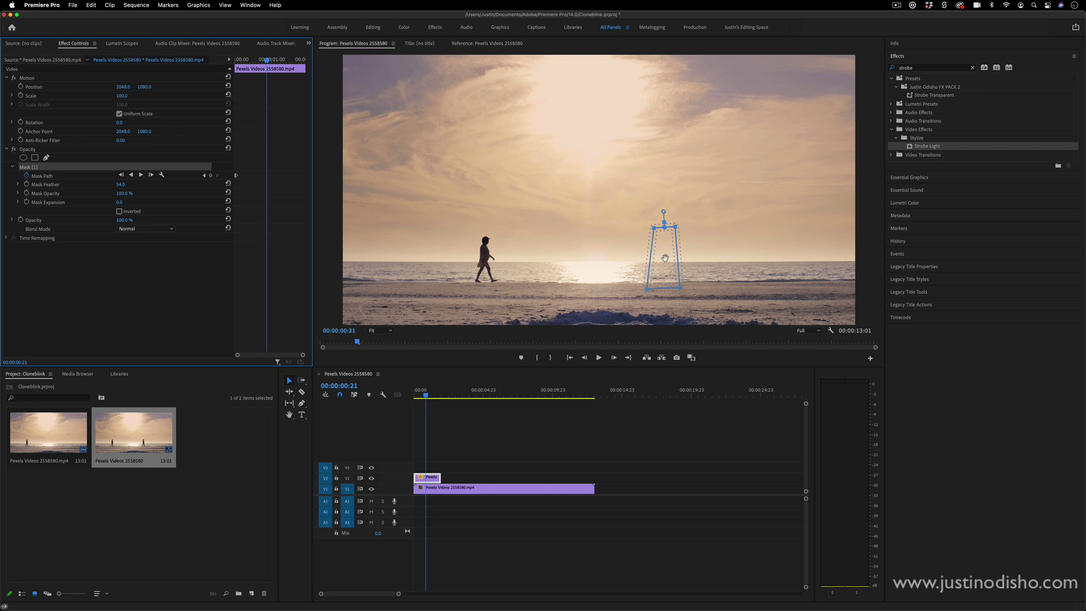
pyautogui.moveTo(665, 259); pyautogui.dragTo(695, 259)
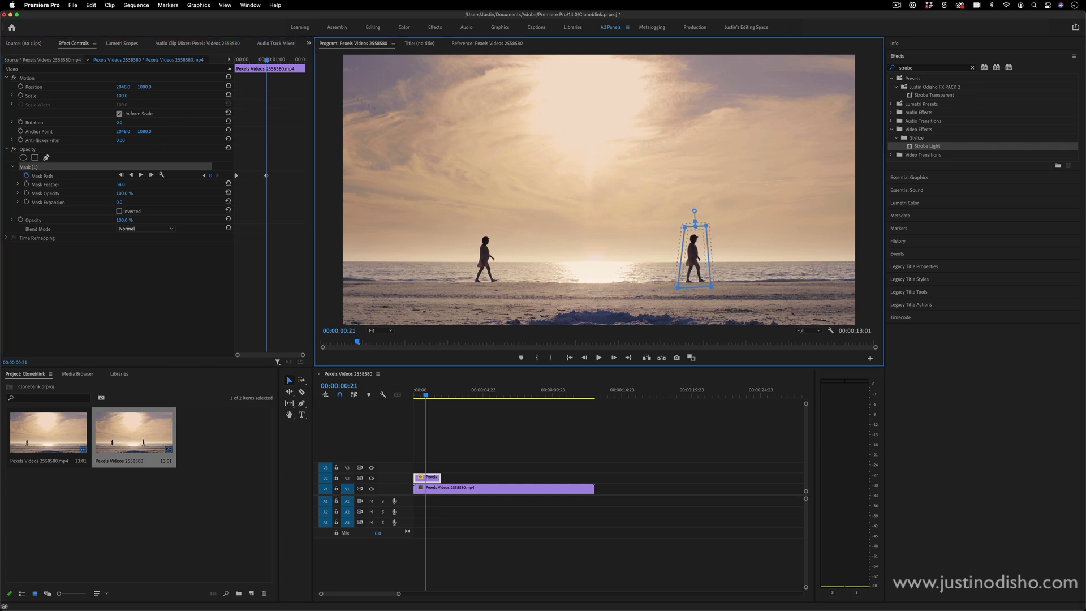
pyautogui.press('space')
pyautogui.press('space')
pyautogui.moveTo(694, 259); pyautogui.dragTo(718, 260)
pyautogui.moveTo(297, 60); pyautogui.dragTo(309, 61)
pyautogui.moveTo(722, 259); pyautogui.dragTo(736, 260)
# - Play the sequence from the start with the mask deselected to check how the clone moves
pyautogui.click(143, 63)
pyautogui.press('Home')
pyautogui.press('space')
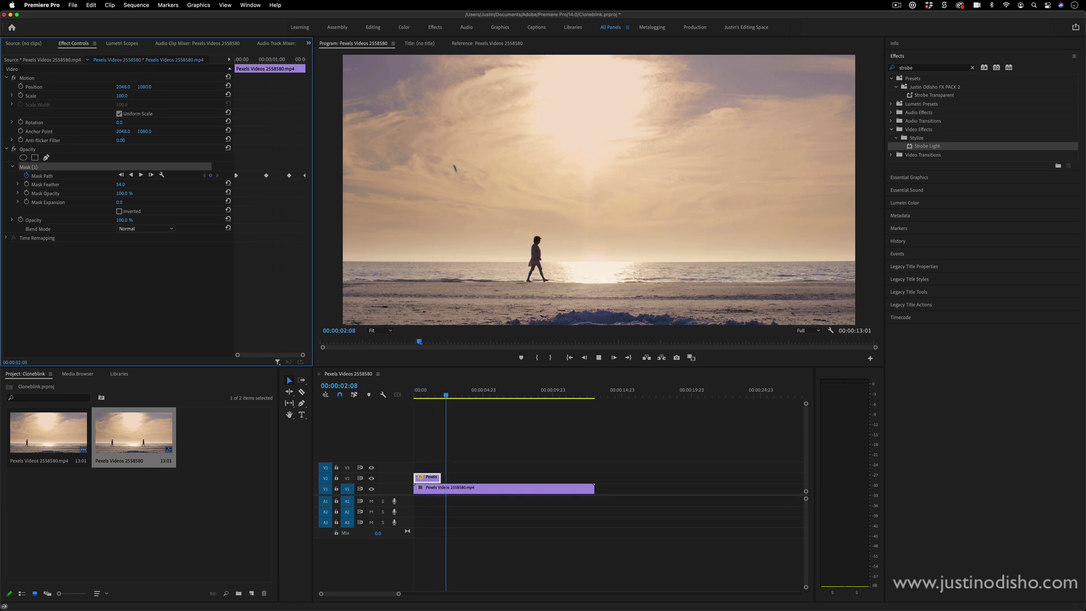
pyautogui.moveTo(450, 393); pyautogui.dragTo(414, 395)
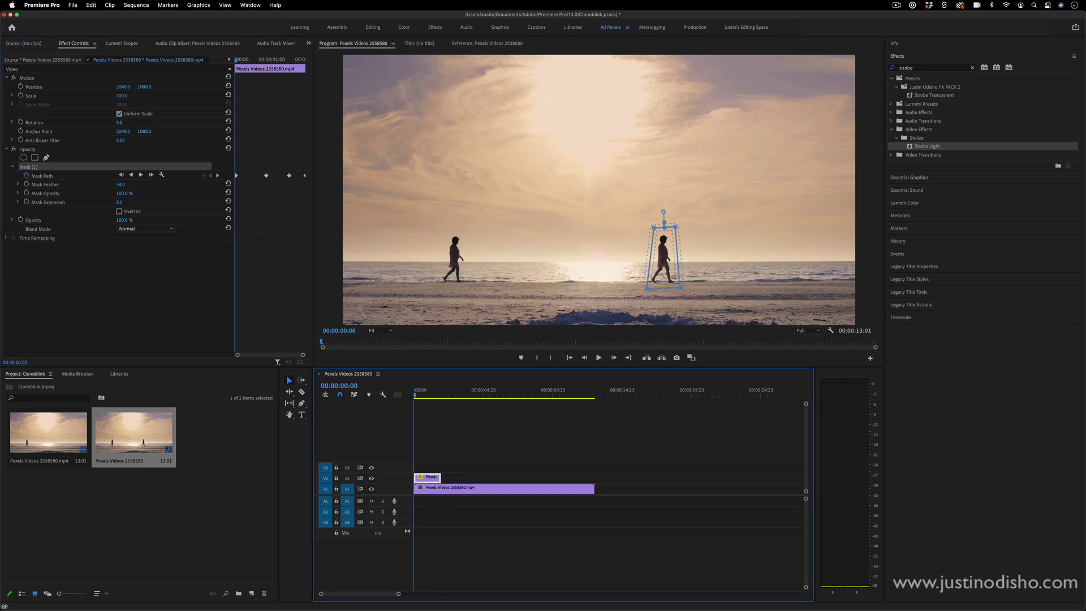
pyautogui.click(589, 417)
pyautogui.press('space')
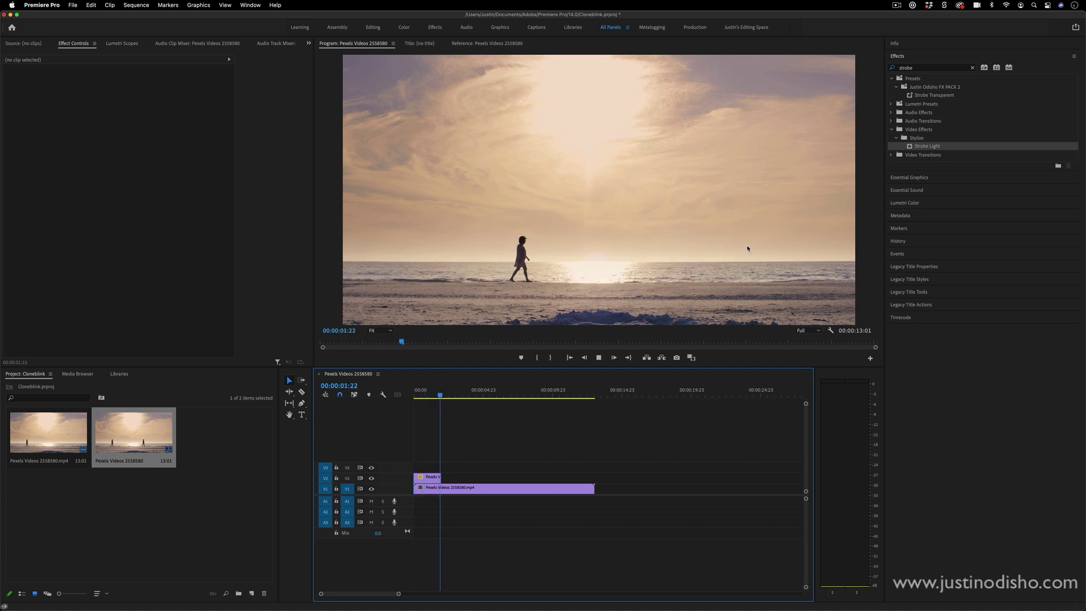
pyautogui.press('space')
pyautogui.press('Home')
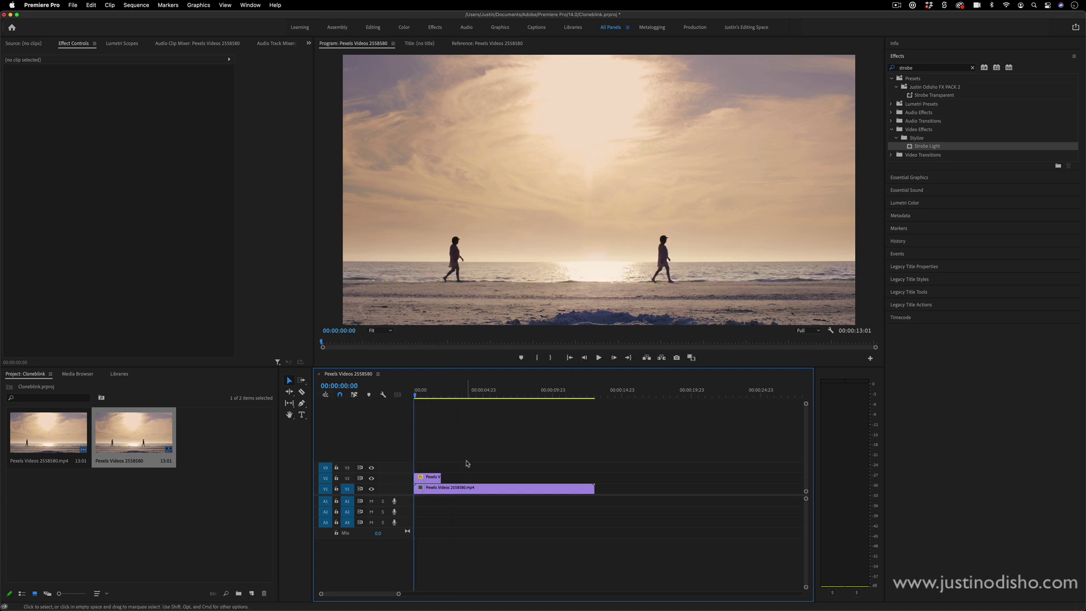
# - Apply the Strobe Light effect to the V2 clip and set Strobe to Makes Layer Transparent
pyautogui.click(428, 477)
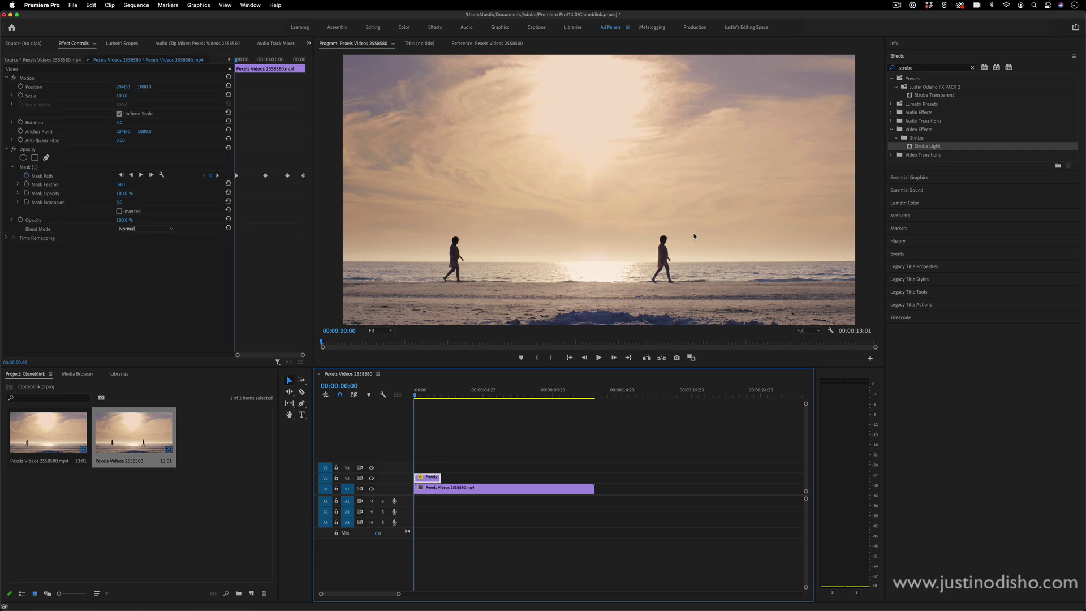
pyautogui.click(924, 69)
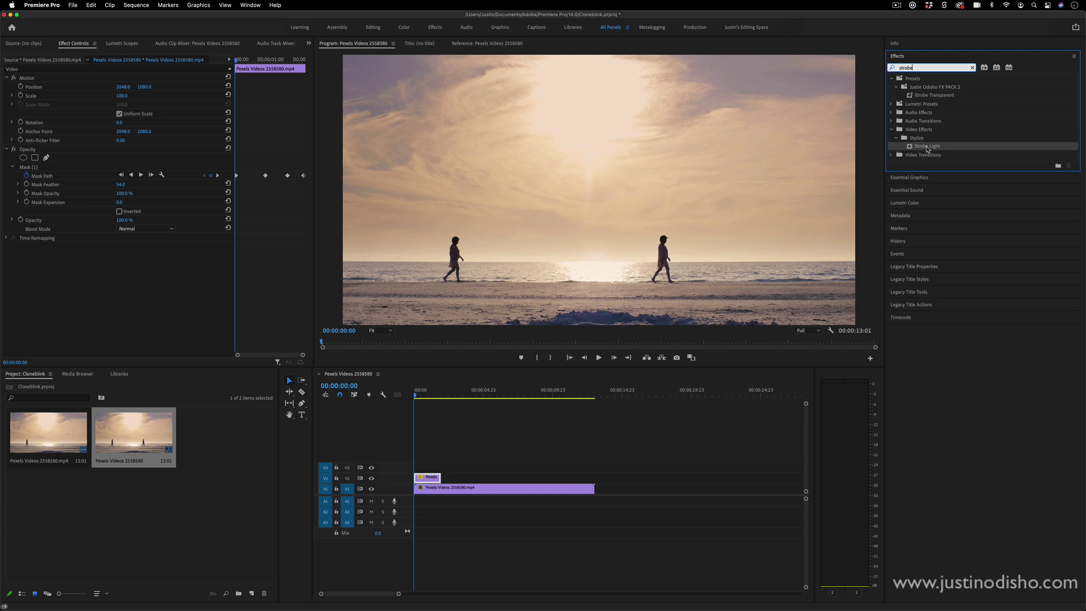
pyautogui.moveTo(933, 148); pyautogui.dragTo(431, 481)
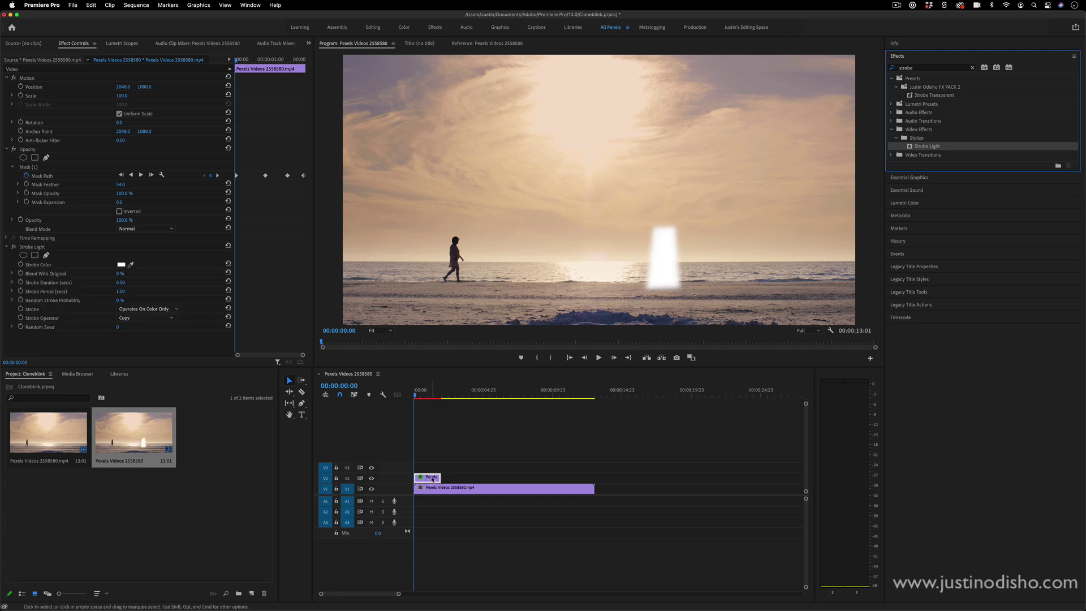
pyautogui.click(136, 309)
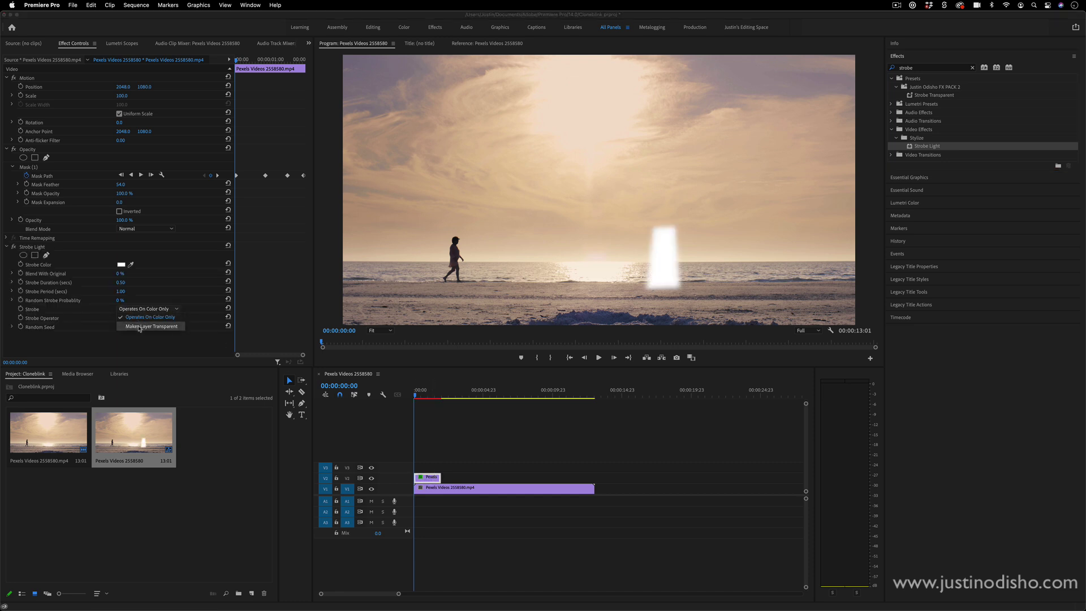
pyautogui.click(139, 326)
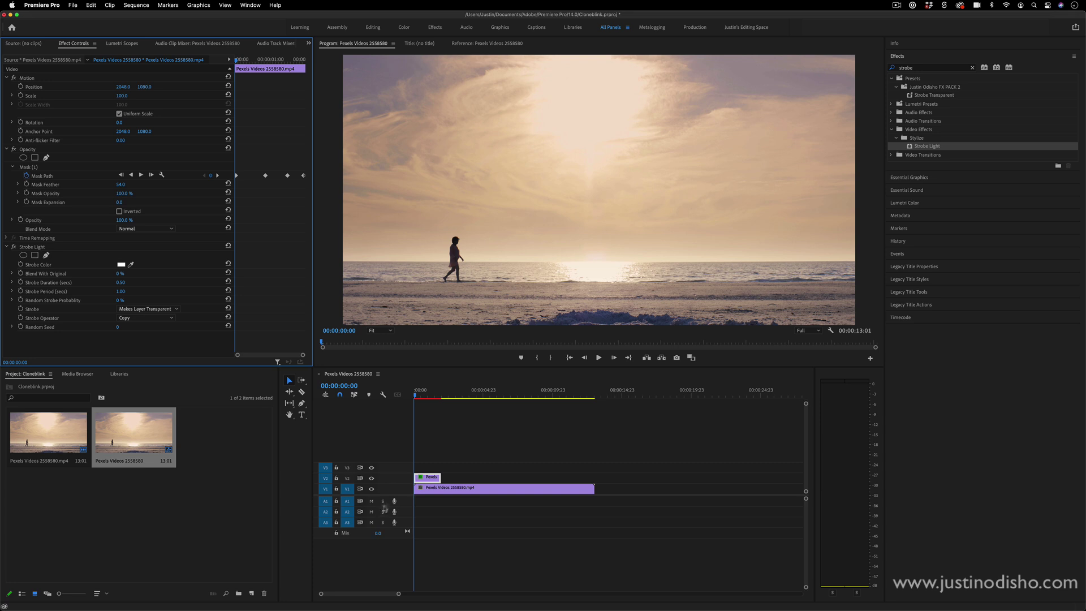
# - Set the Strobe Light duration to 0.20 and its period to 0.40 seconds
pyautogui.moveTo(416, 392)
pyautogui.mouseDown()
pyautogui.moveTo(429, 395)
pyautogui.moveTo(413, 398)
pyautogui.mouseUp()
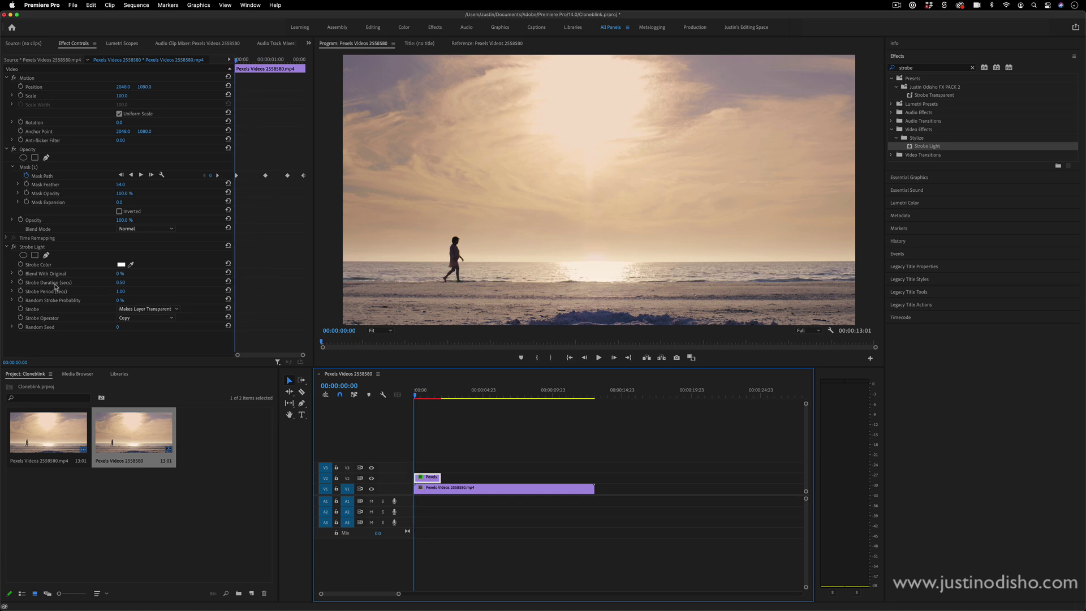
pyautogui.click(32, 286)
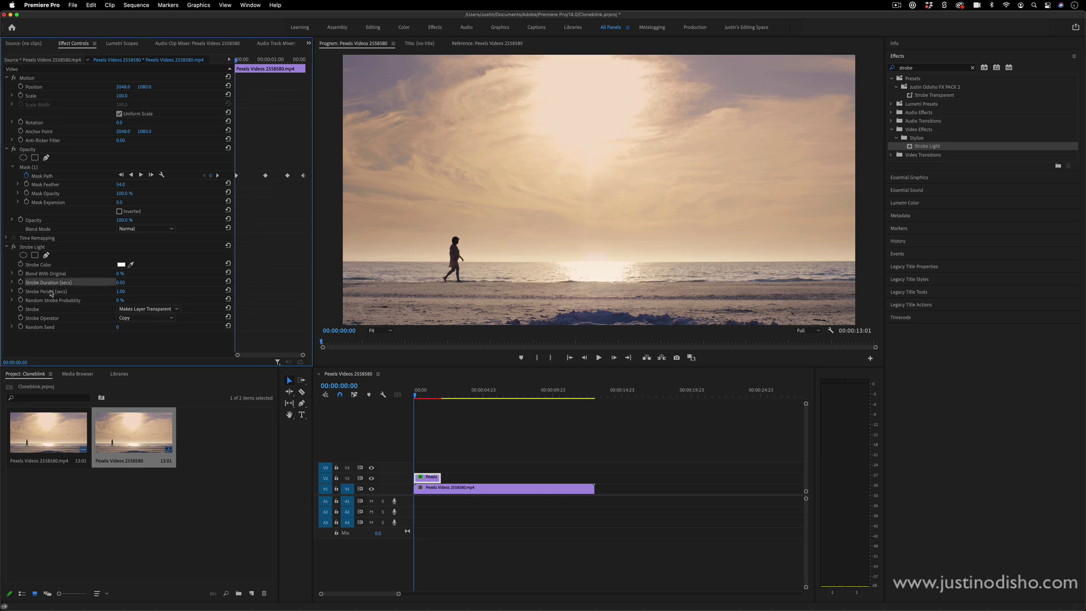
pyautogui.click(121, 283)
pyautogui.press('BackSpace')
pyautogui.press('Return')
pyautogui.moveTo(128, 292); pyautogui.dragTo(123, 292)
pyautogui.click(127, 290)
pyautogui.write('.4')
pyautogui.press('Return')
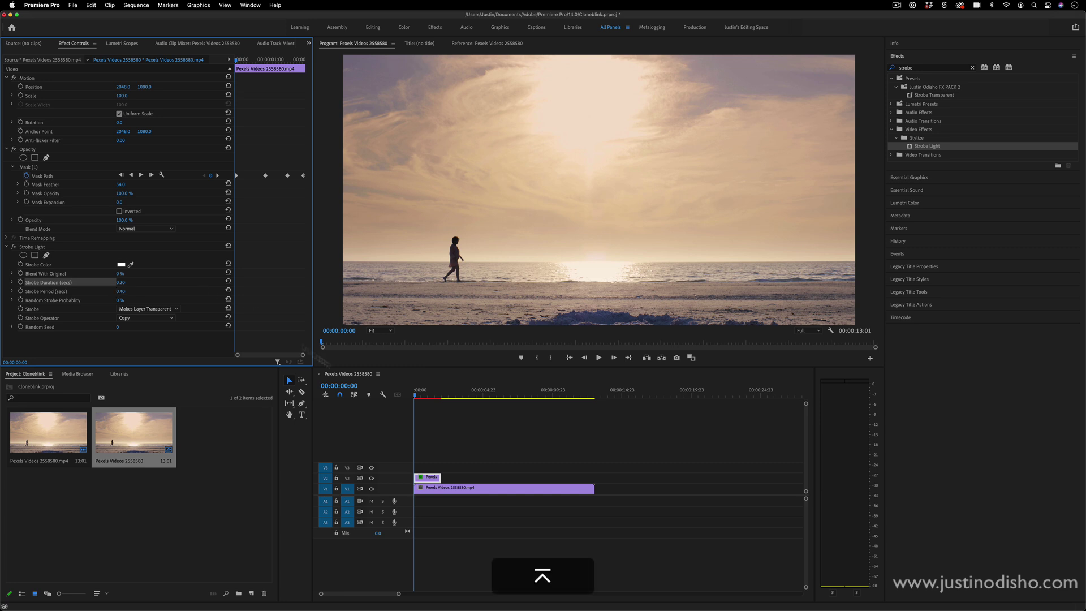
# - Mark the range from the sequence start to about 00:00:03:05 with in and out points, then render and play its preview
pyautogui.press('i')
pyautogui.click(458, 393)
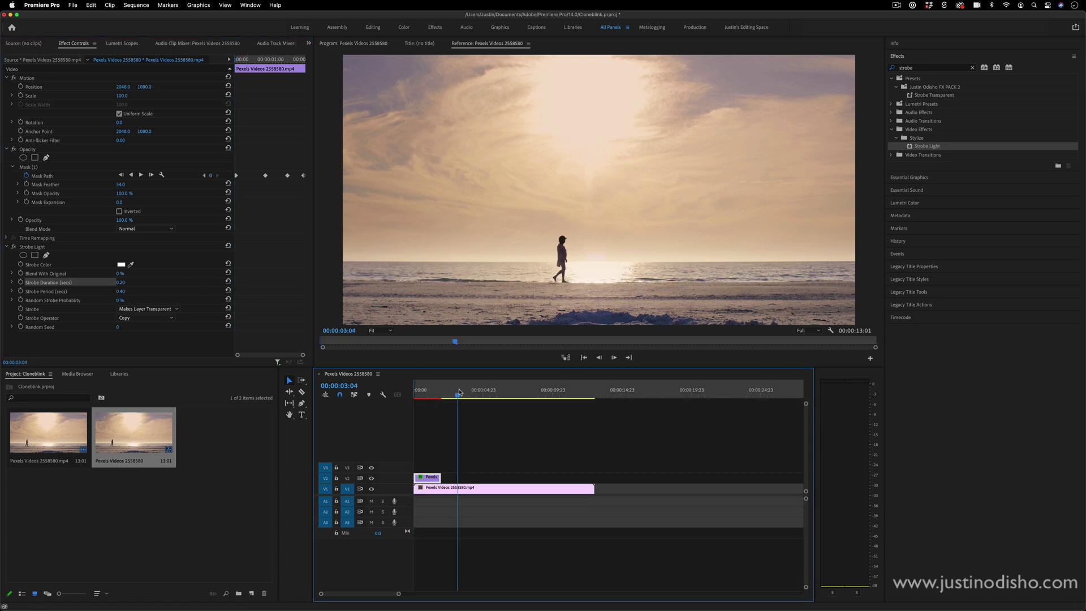
pyautogui.press('o')
pyautogui.press('Return')
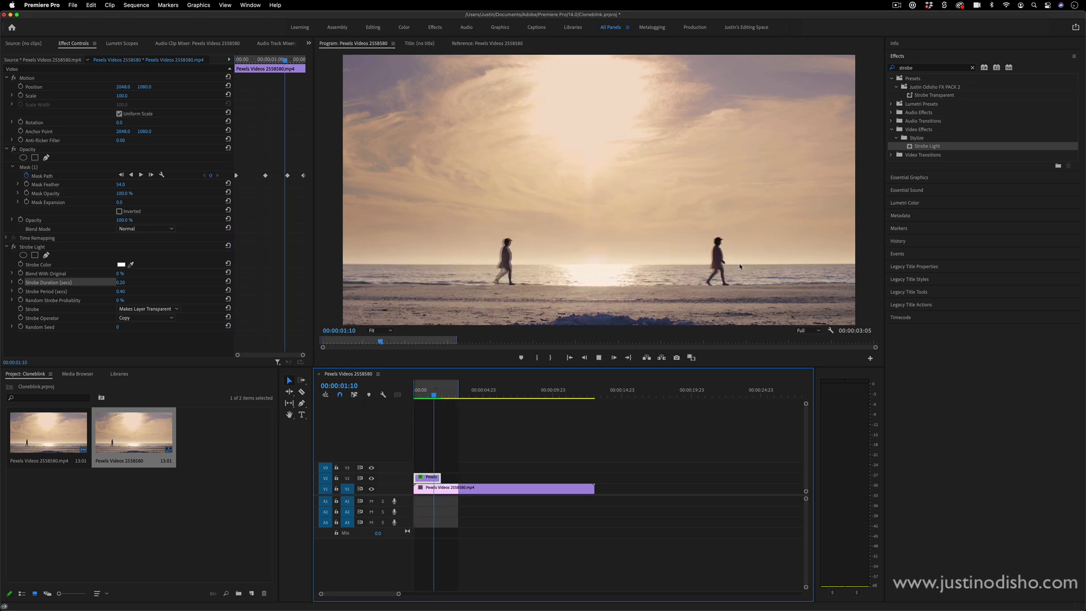
pyautogui.press('space')
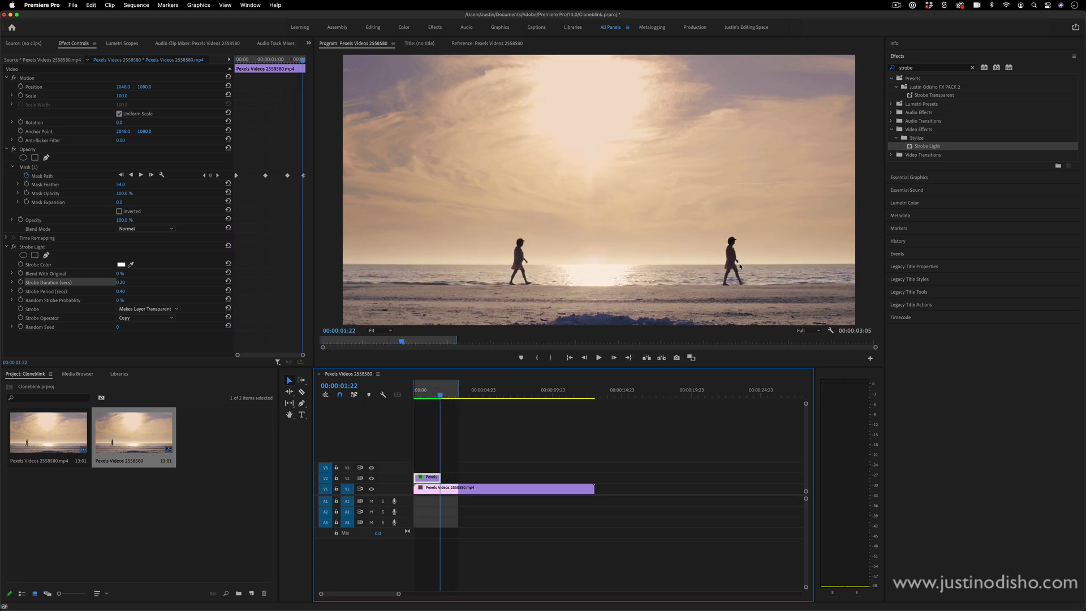
# - Set the Strobe Light duration to 0.10 and its period to 0.20 seconds, then render and play the faster blink
pyautogui.click(123, 283)
pyautogui.write('.1')
pyautogui.press('Return')
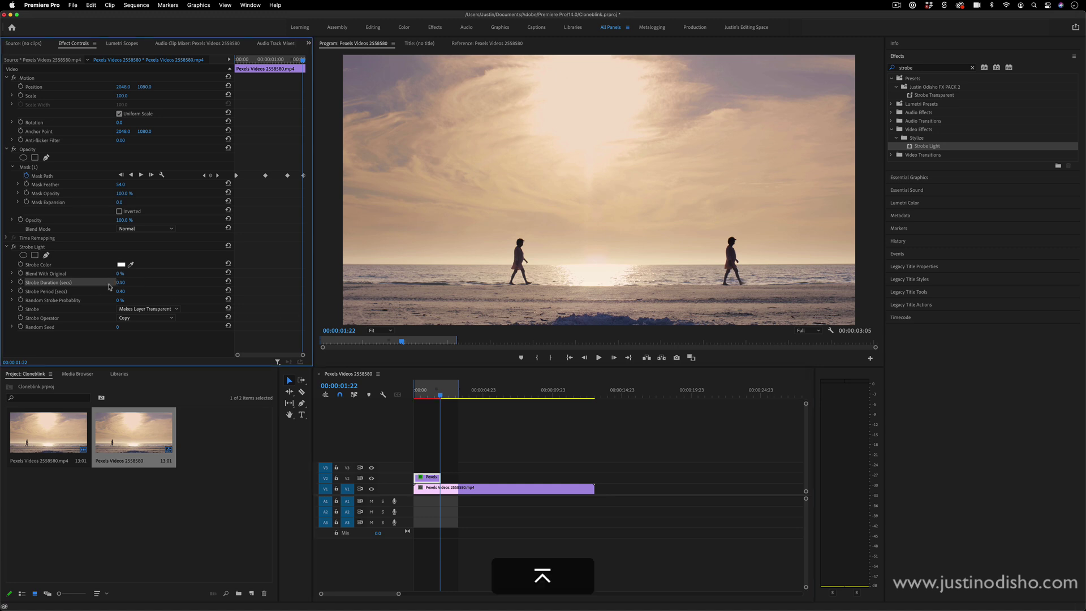
pyautogui.click(121, 292)
pyautogui.write('.2')
pyautogui.press('Return')
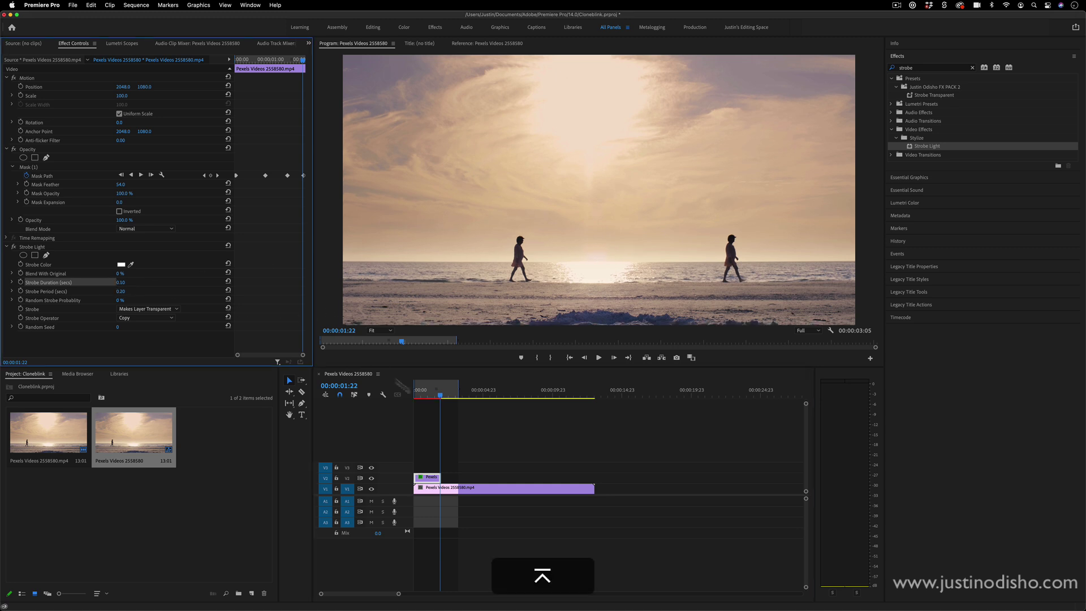
pyautogui.press('Return')
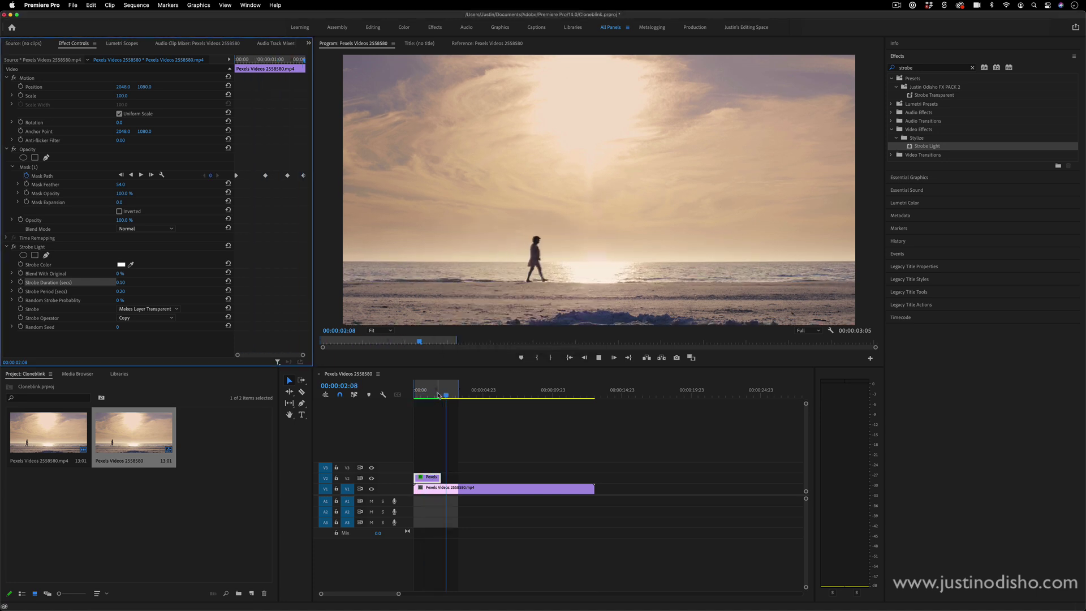
pyautogui.press('space')
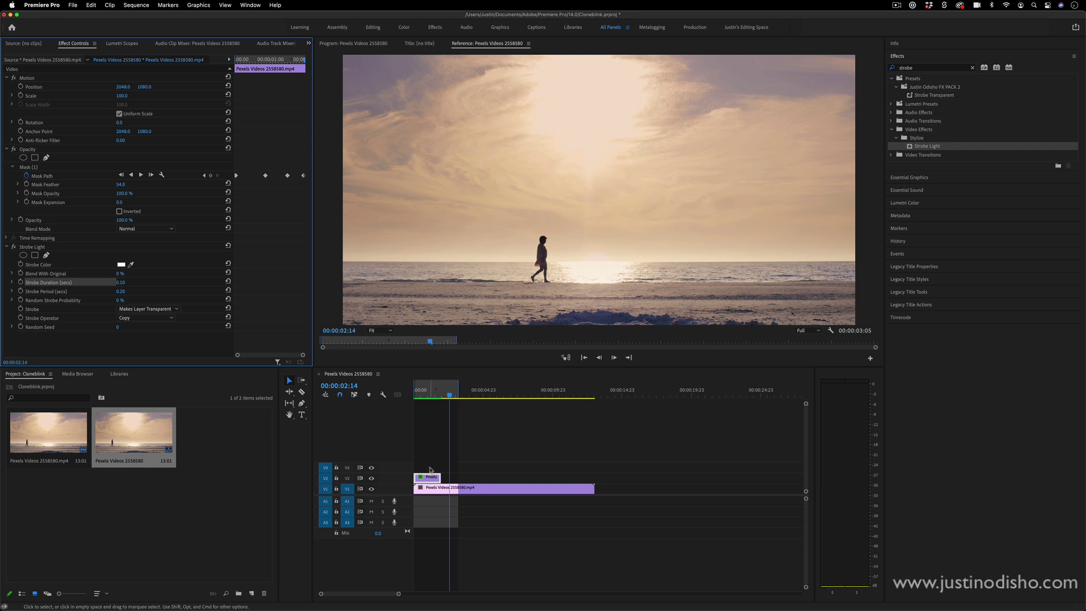
# - Move the V2 clone clip so it starts at the out point and play through it
pyautogui.moveTo(425, 481); pyautogui.dragTo(469, 480)
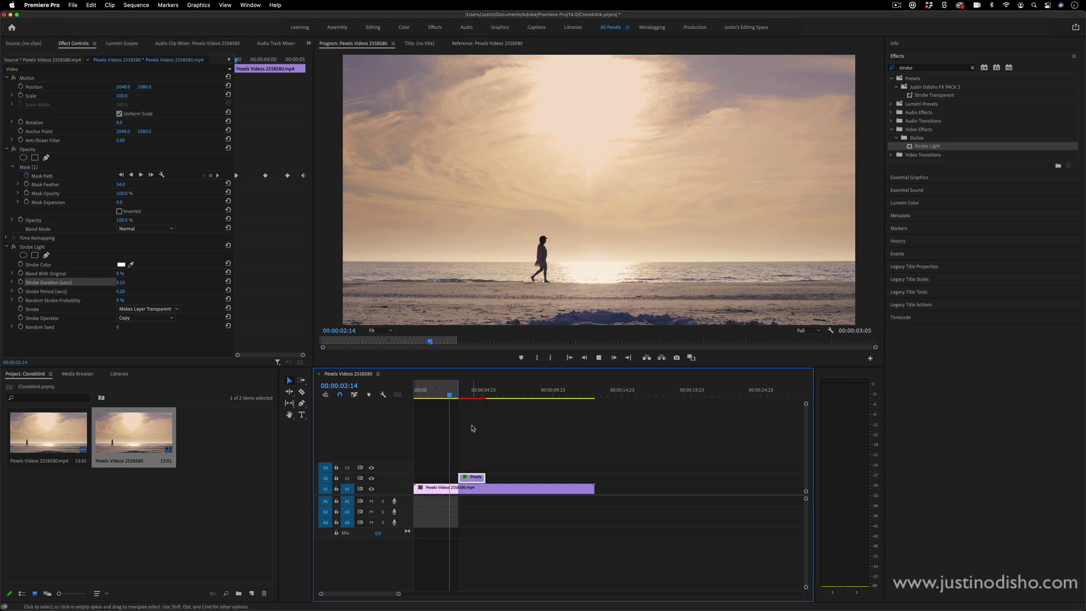
pyautogui.press('space')
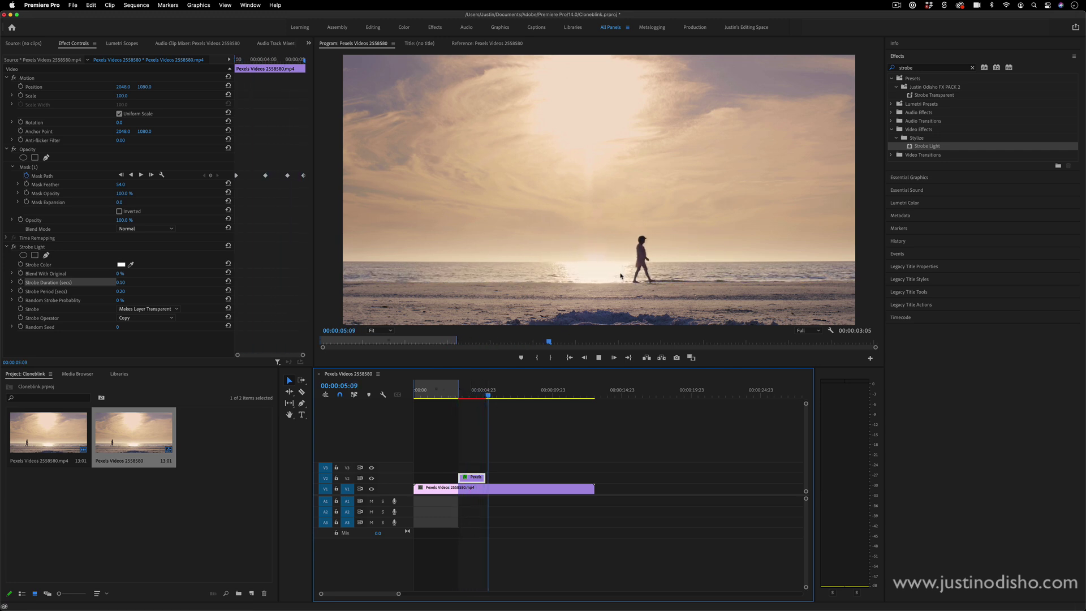
pyautogui.press('space')
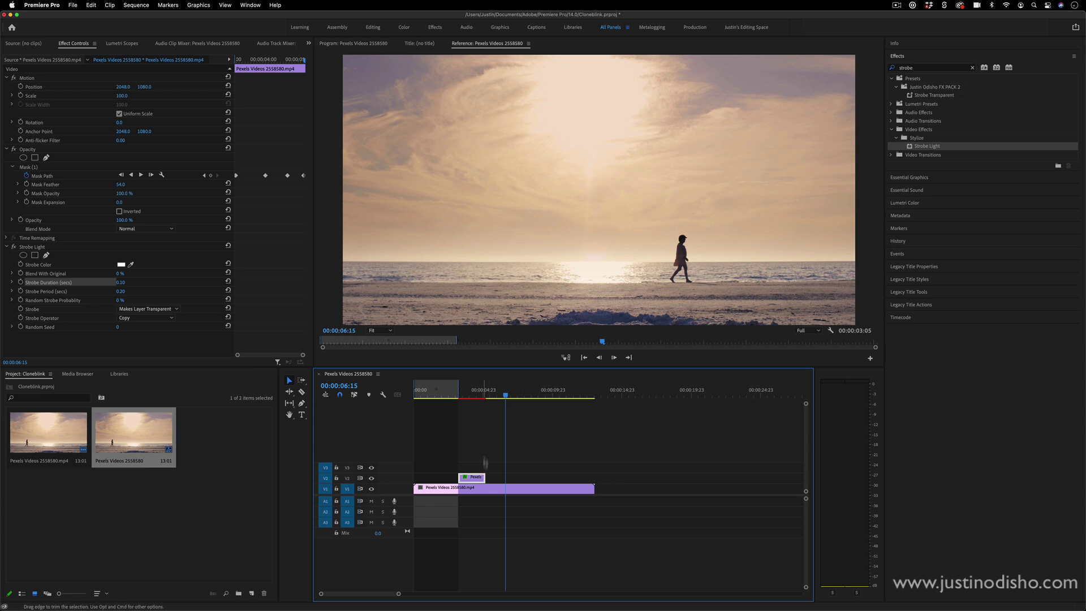
# - Trim the end of the V2 clone clip to about one second long and play the shortened clone
pyautogui.click(474, 398)
pyautogui.moveTo(459, 477); pyautogui.dragTo(466, 477)
pyautogui.moveTo(469, 397); pyautogui.dragTo(456, 398)
pyautogui.click(460, 399)
pyautogui.press('space')
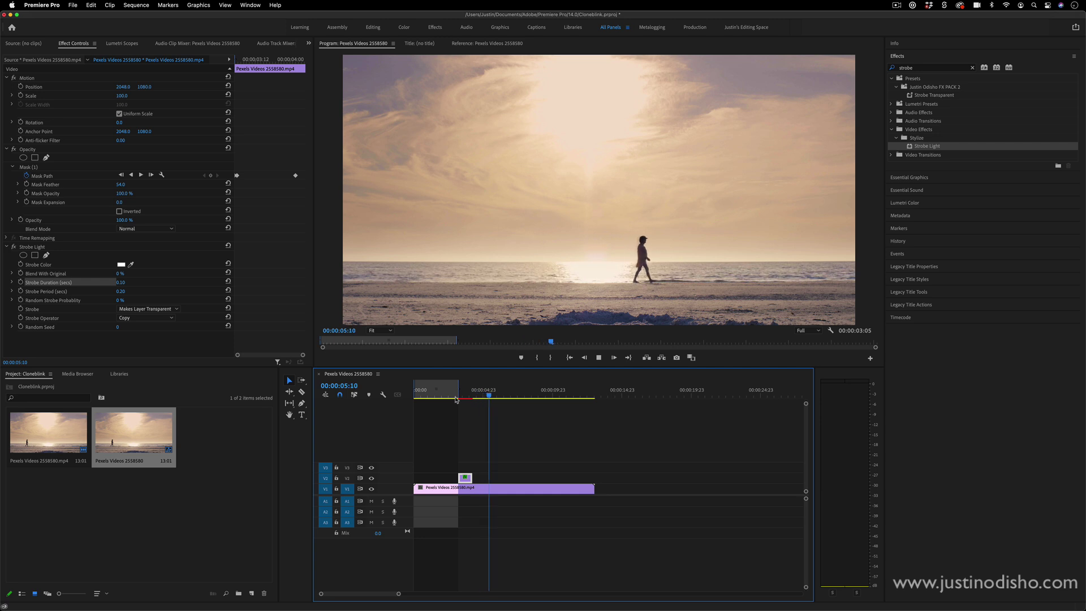
pyautogui.press('space')
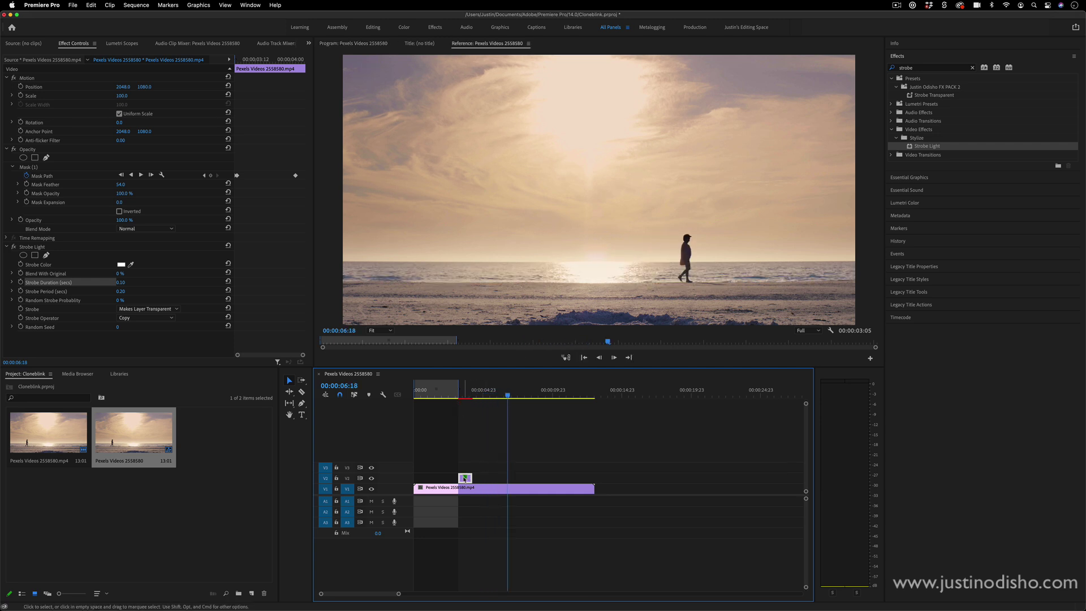
# - Duplicate the shortened V2 clone clip onto V3, placed just before the V2 clip, and scrub back over the sequence
pyautogui.moveTo(465, 478)
pyautogui.keyDown('alt'); pyautogui.mouseDown()
pyautogui.moveTo(497, 467)
pyautogui.moveTo(419, 469)
pyautogui.moveTo(451, 469)
pyautogui.mouseUp(); pyautogui.keyUp('alt')
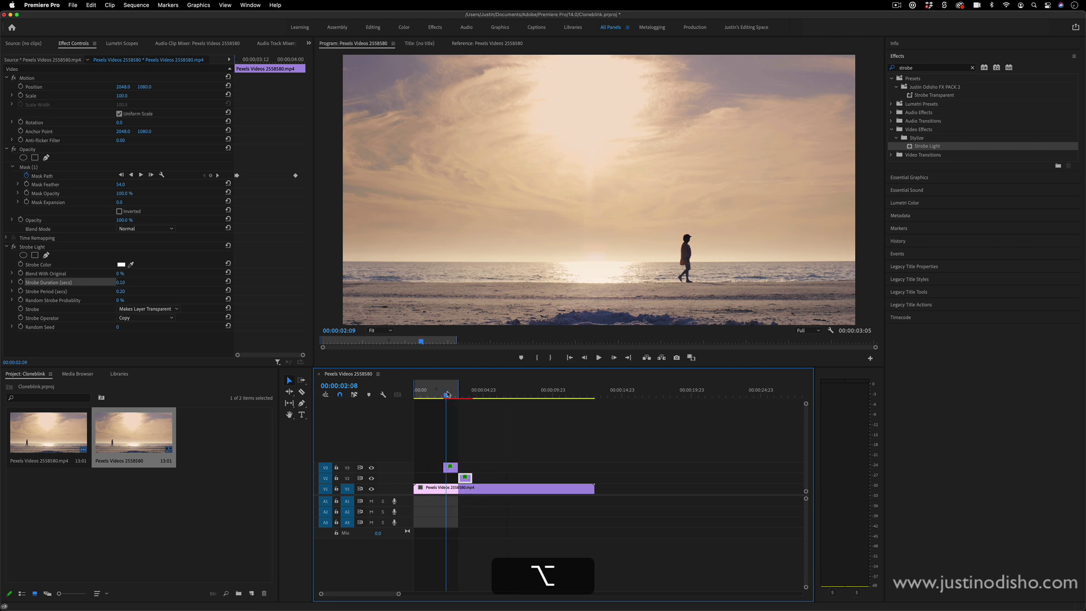
pyautogui.moveTo(447, 397); pyautogui.dragTo(438, 396)
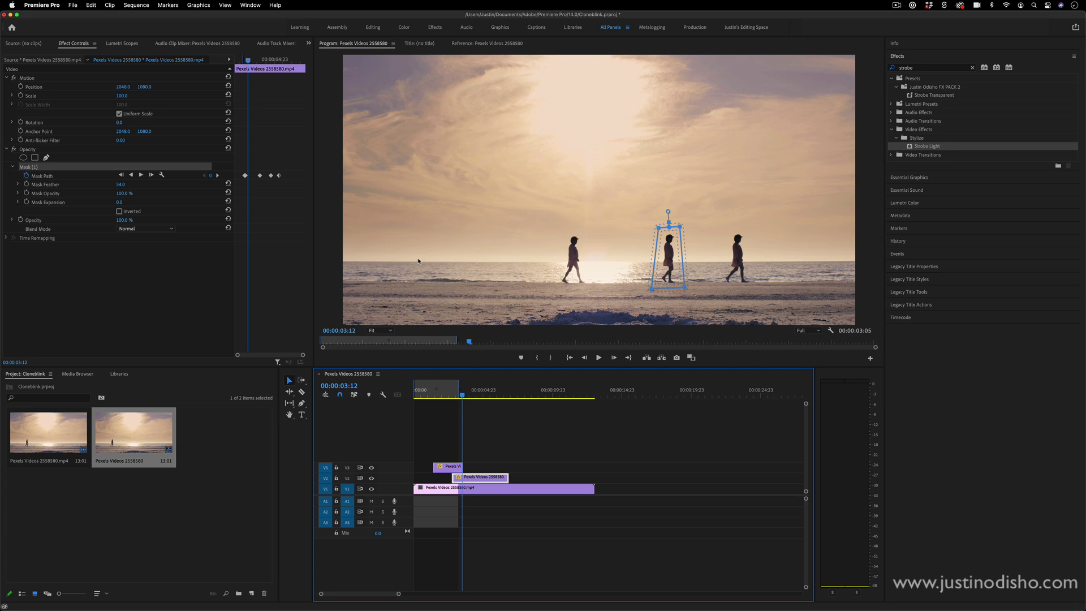
# - Deselect the mask and review the overlapping clone clips on V2 and V3 in the sequence up to 00:00:07:10
pyautogui.click(416, 264)
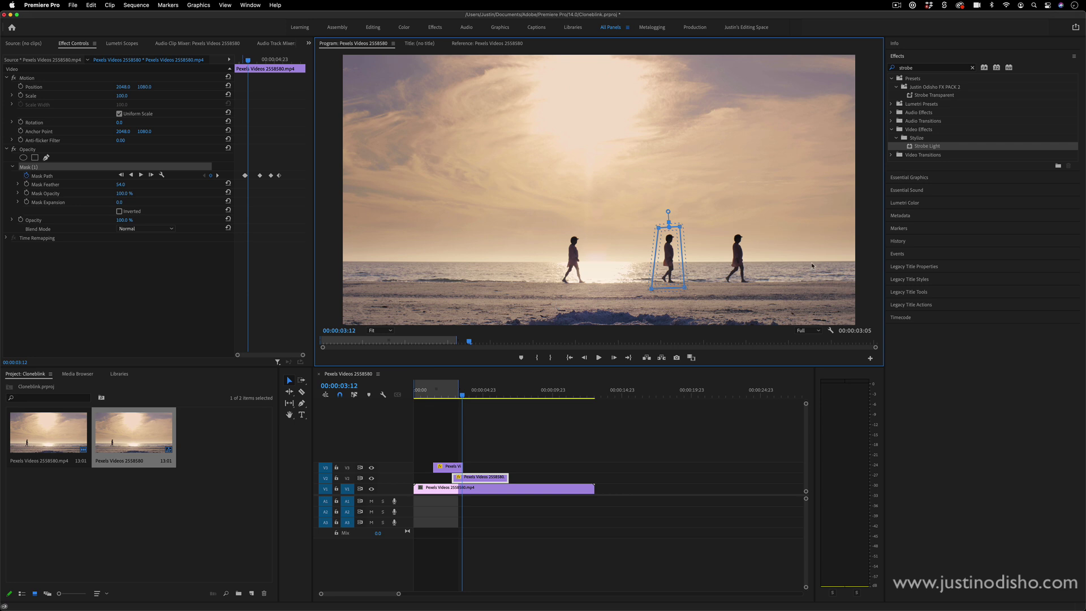
pyautogui.click(560, 453)
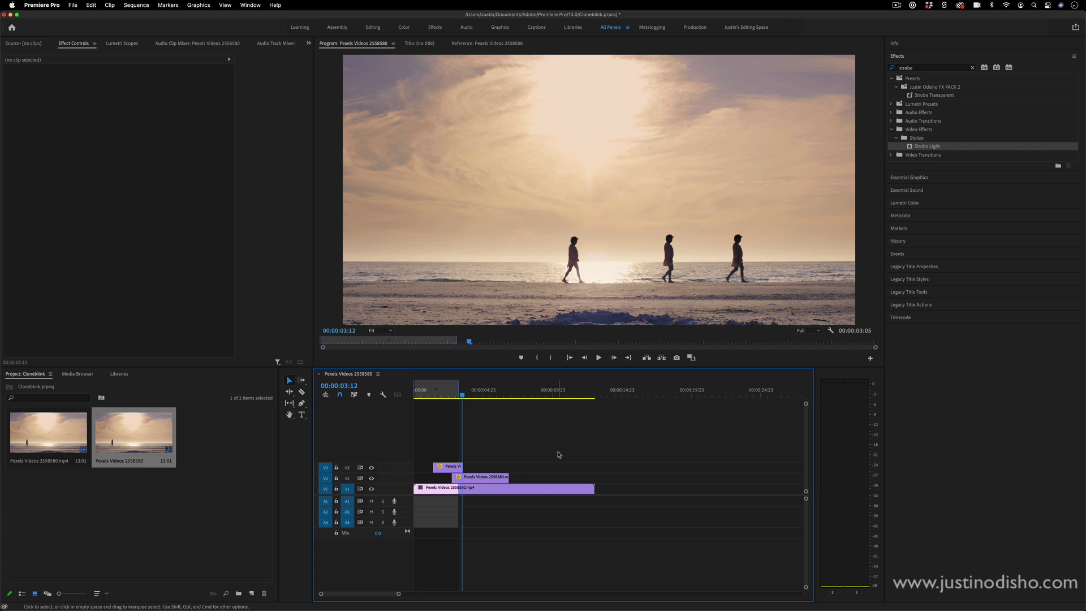
pyautogui.click(437, 478)
pyautogui.click(450, 467)
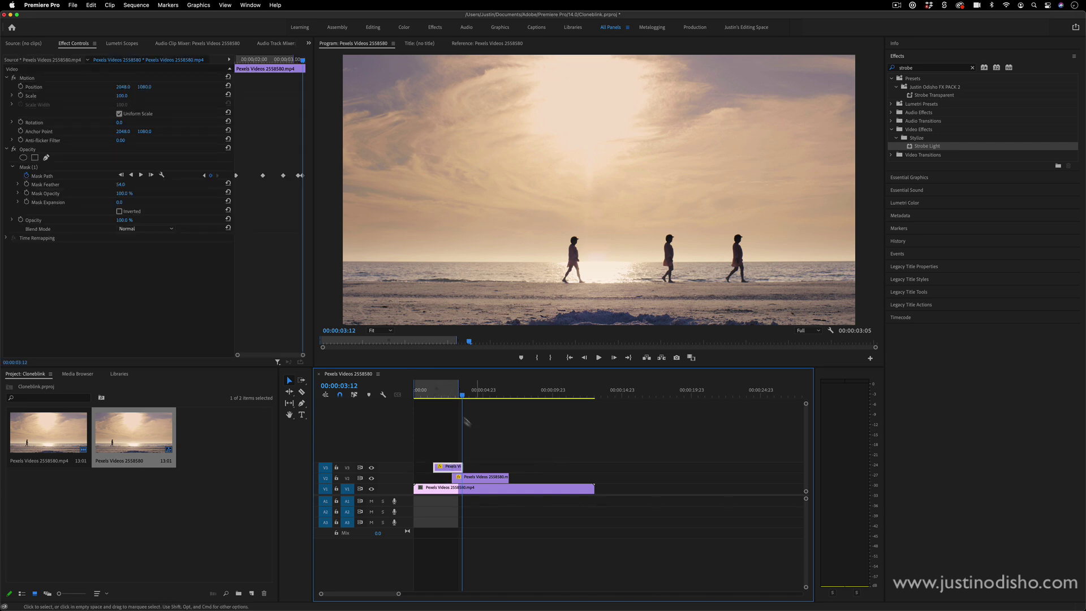
pyautogui.moveTo(456, 395); pyautogui.dragTo(457, 394)
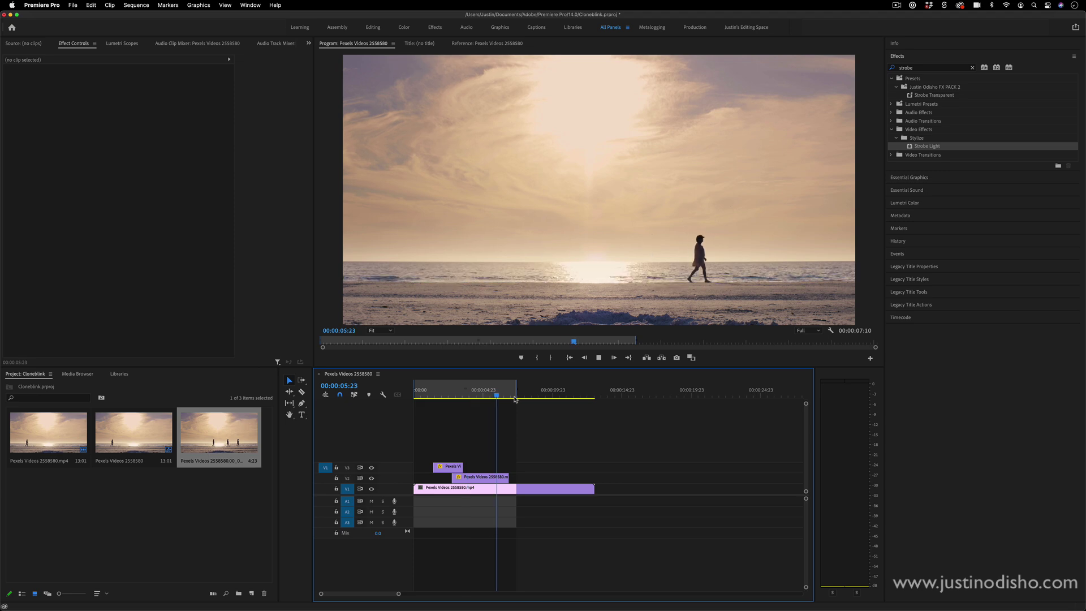
pyautogui.click(515, 398)
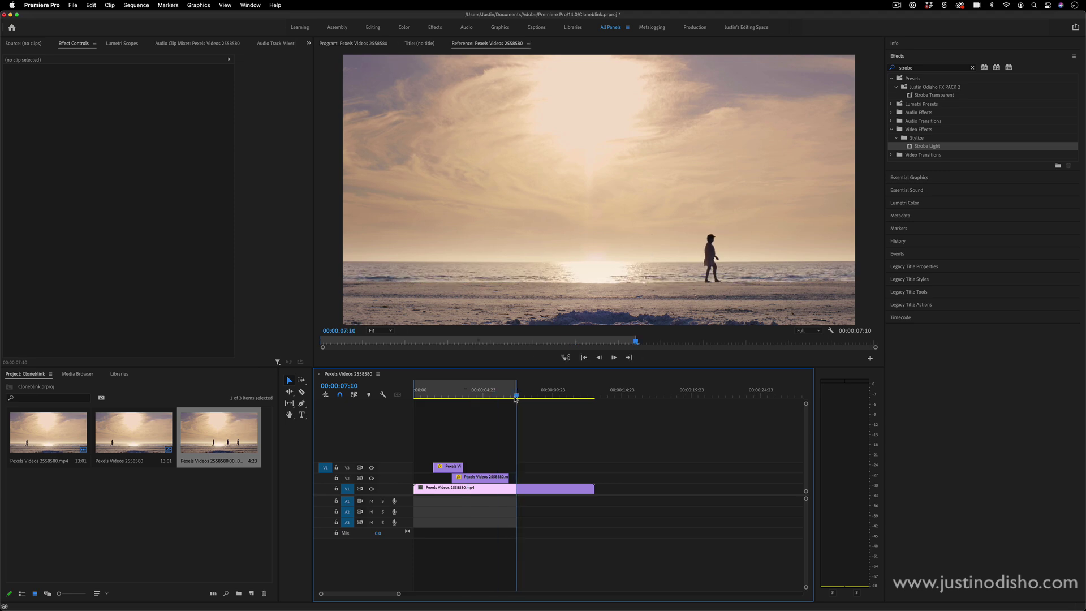